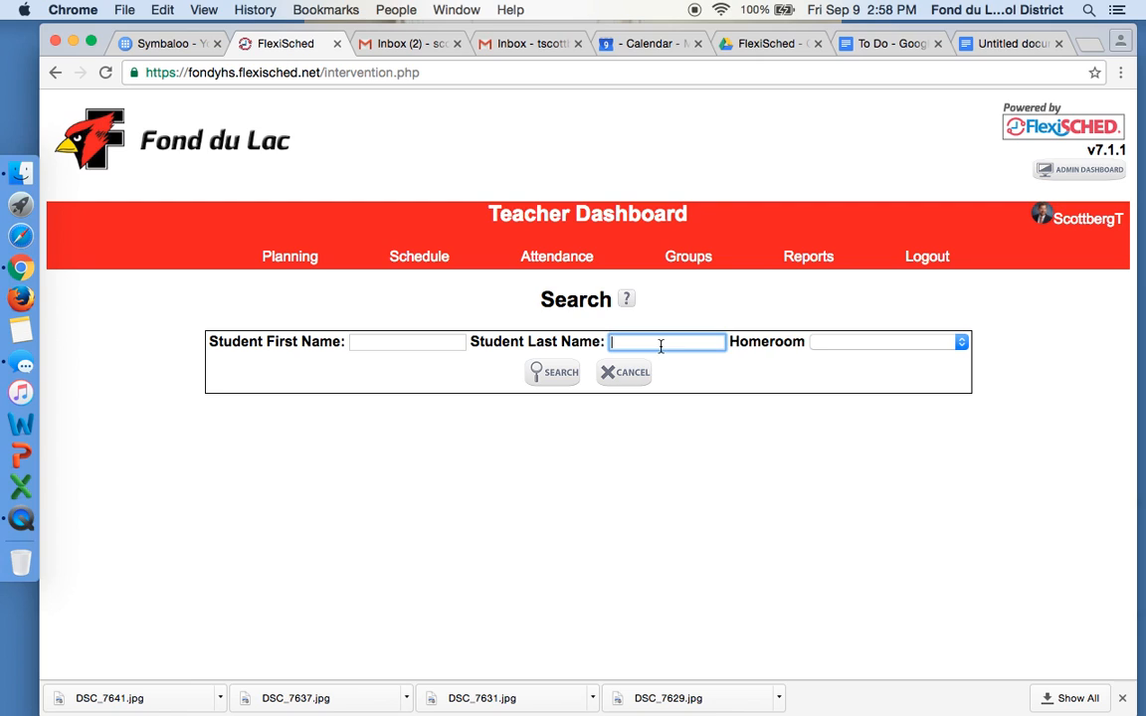
# Search for students in the first ART homeroom and look through the matching student schedules.
pyautogui.click(877, 347)
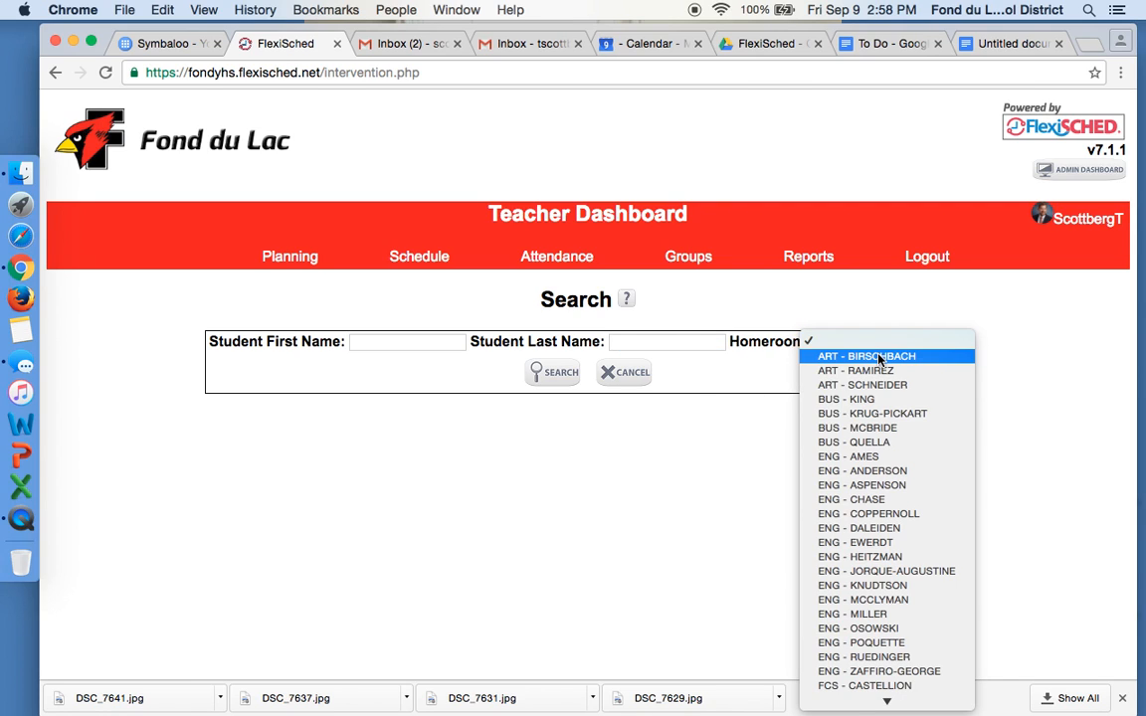
pyautogui.click(879, 355)
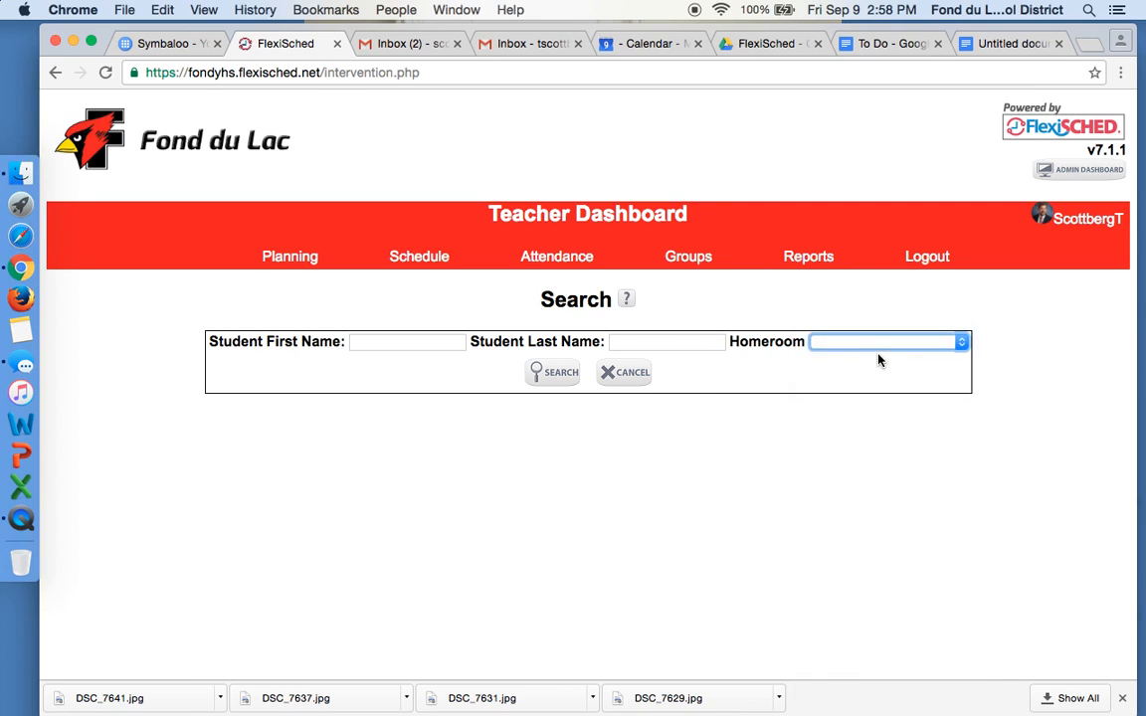
pyautogui.click(550, 378)
pyautogui.scroll(-10, 799, 490)
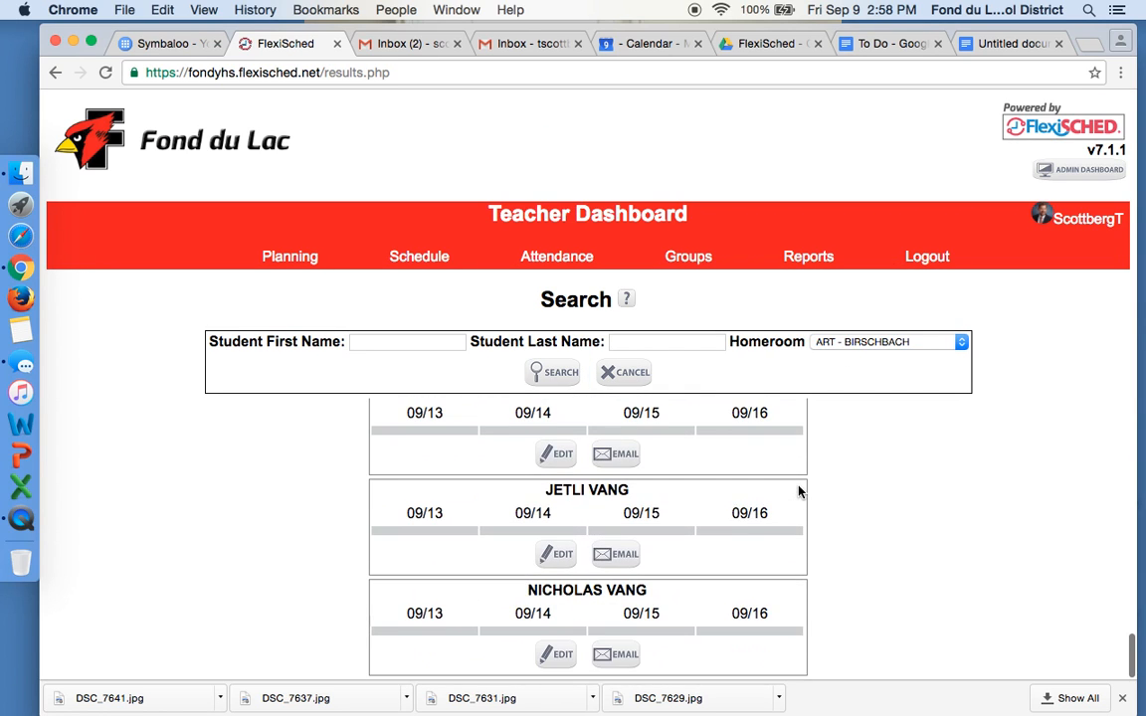
pyautogui.scroll(10, 799, 490)
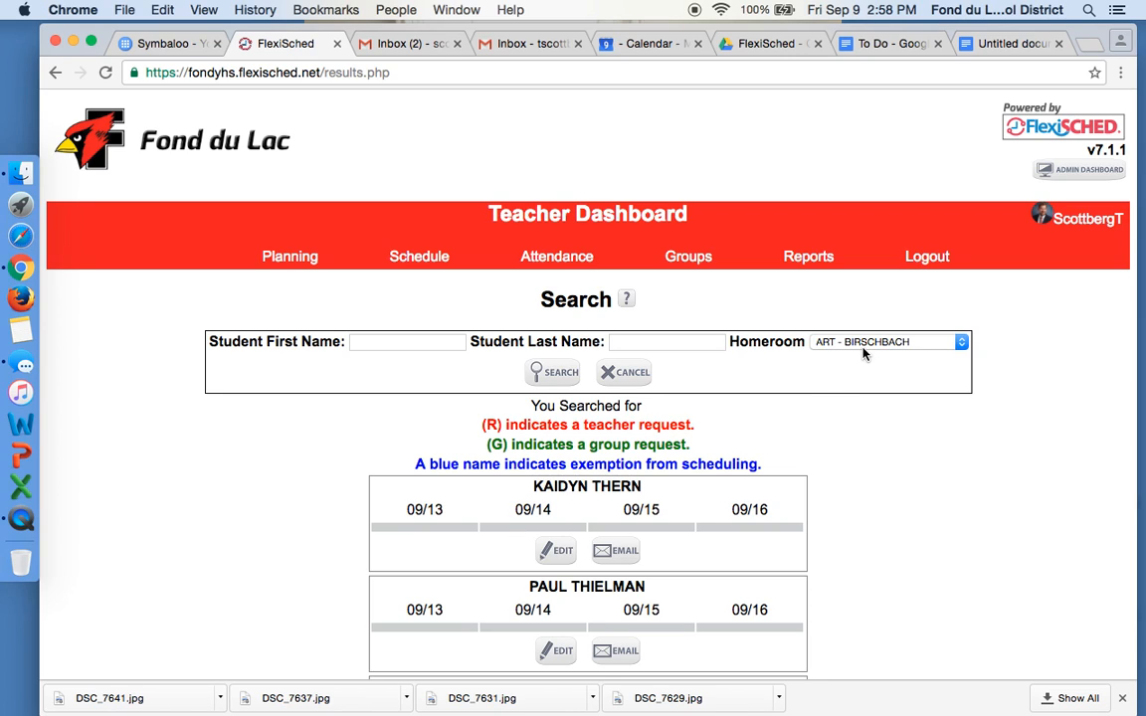
# Clear the homeroom filter, search for students by last name "a", and open the first student's schedule for editing.
pyautogui.click(889, 344)
pyautogui.click(886, 331)
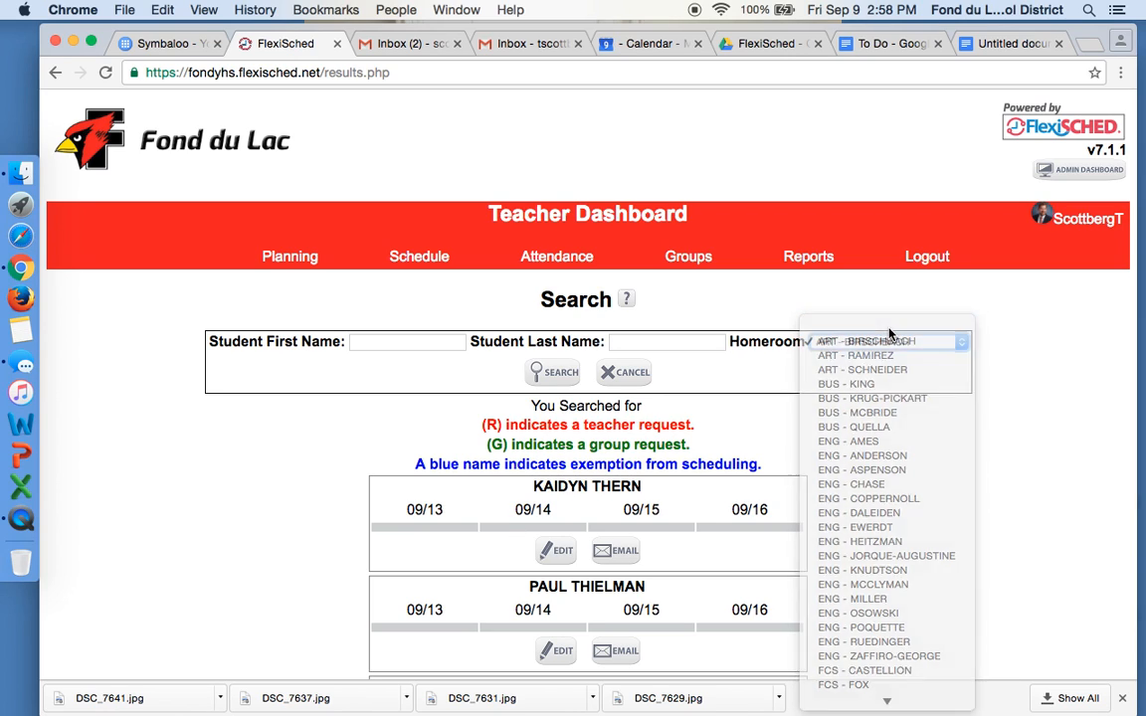
pyautogui.click(669, 343)
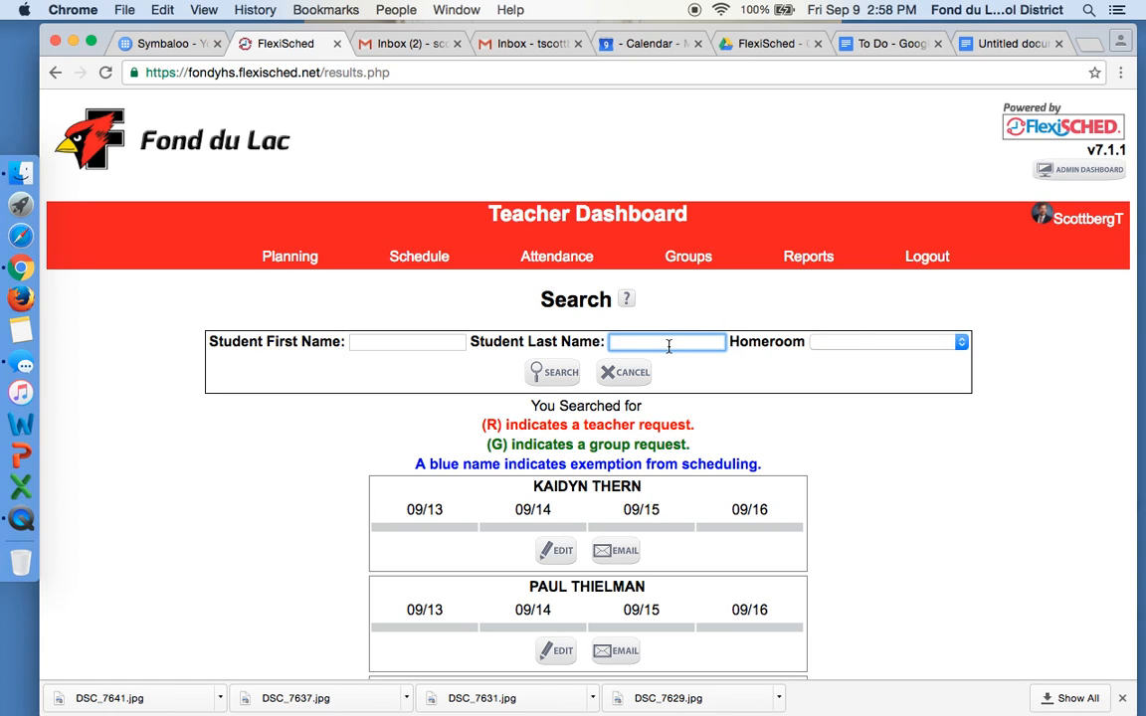
pyautogui.write('a')
pyautogui.press('Return')
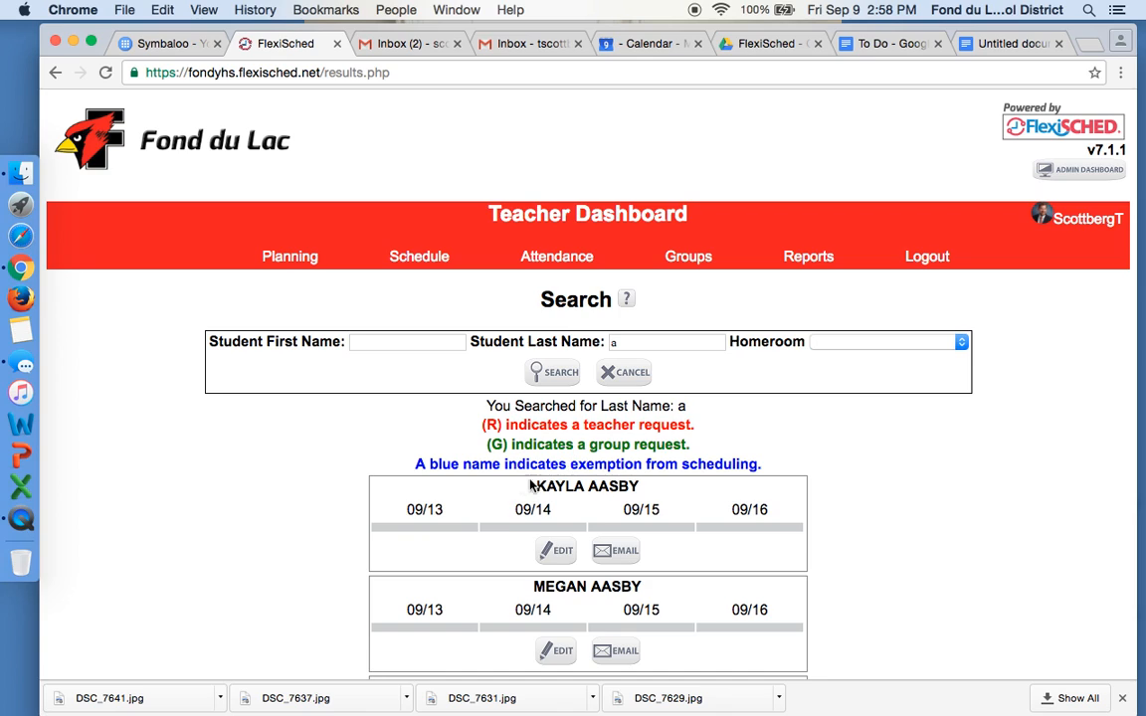
pyautogui.click(563, 553)
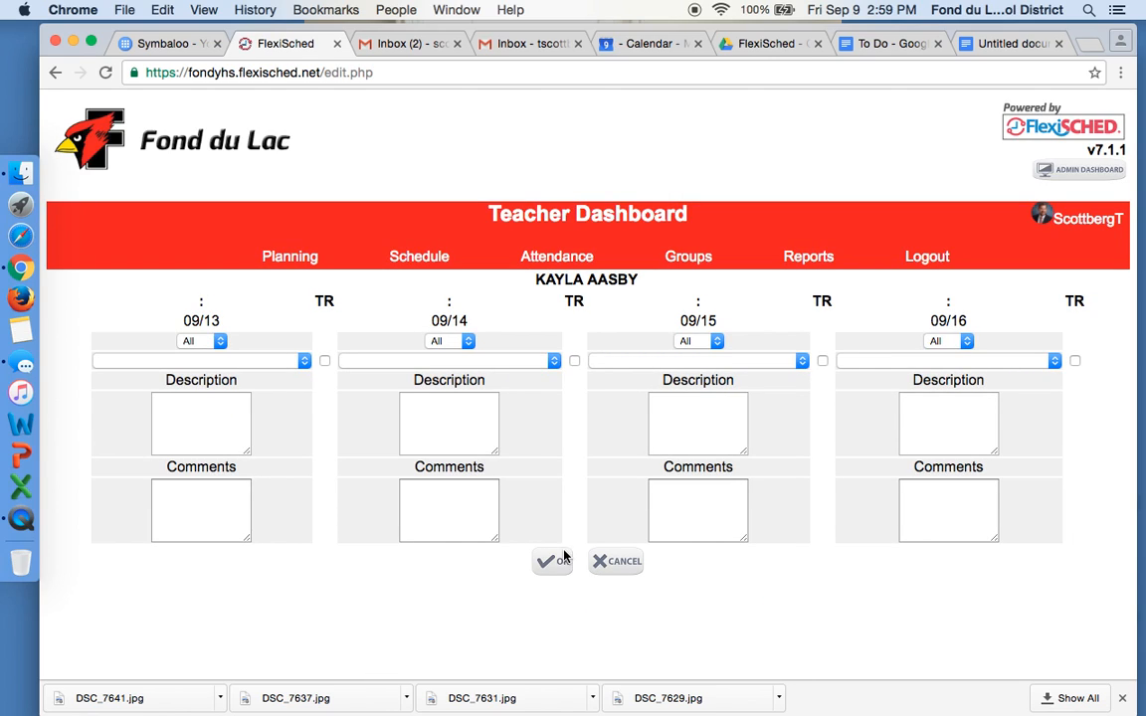
# Filter the 09/13 sessions to the MTH department and check which sessions are offered.
pyautogui.click(219, 343)
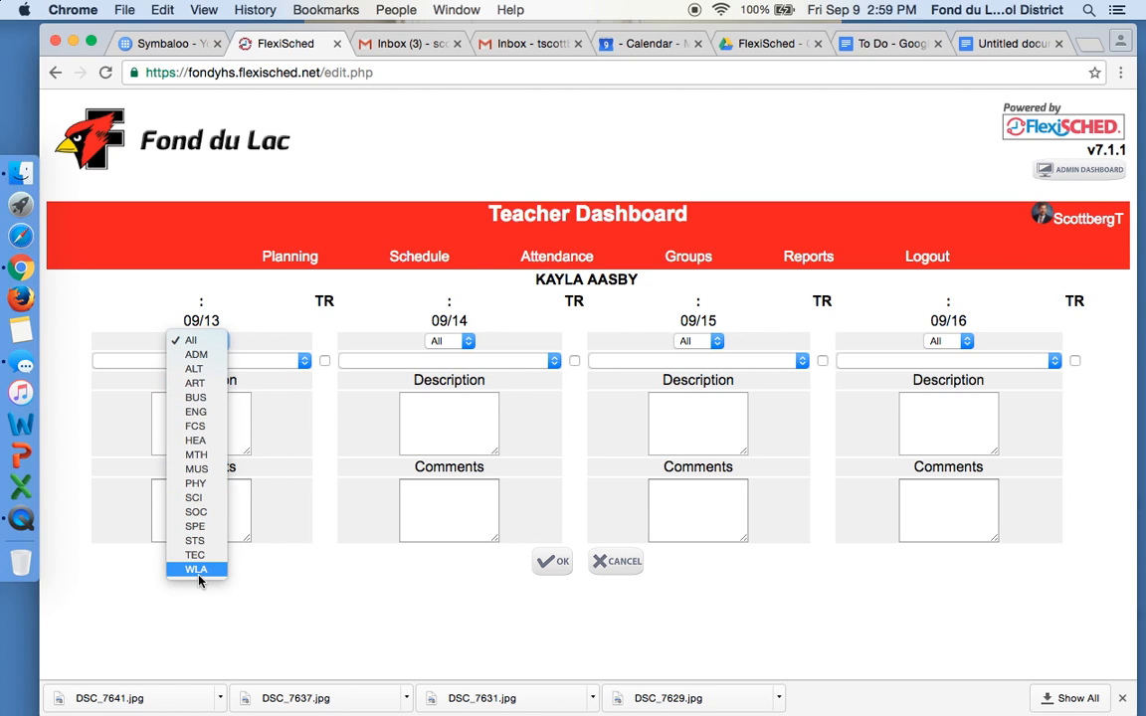
pyautogui.click(197, 455)
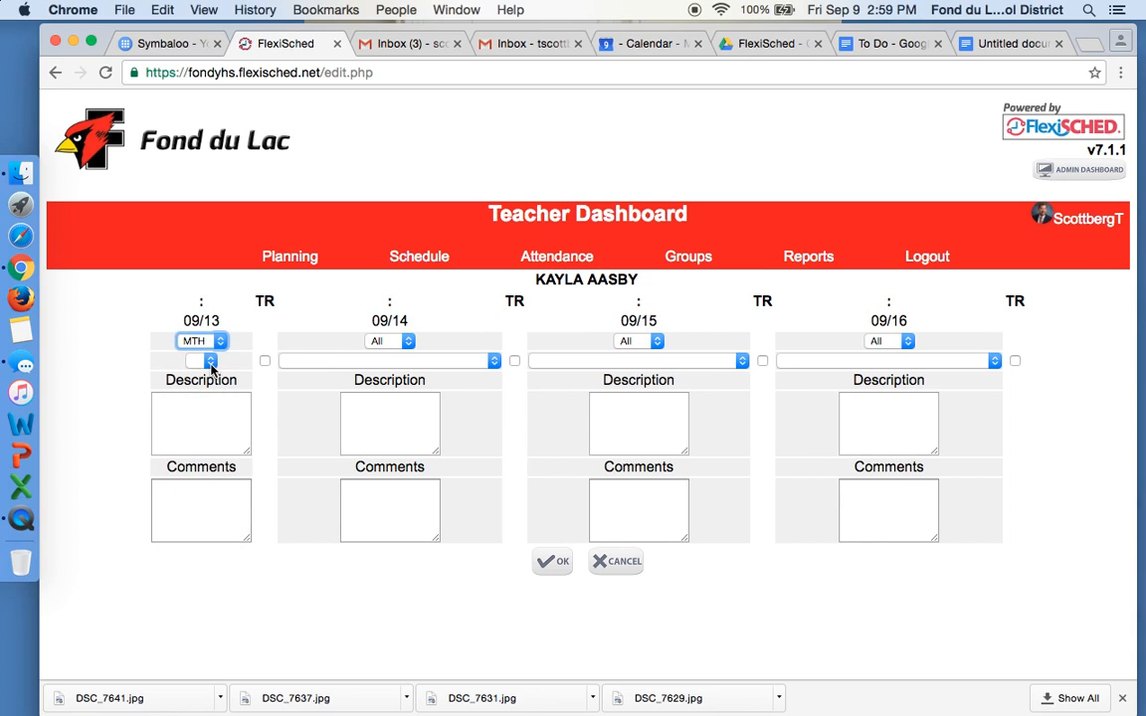
pyautogui.click(210, 361)
pyautogui.click(240, 364)
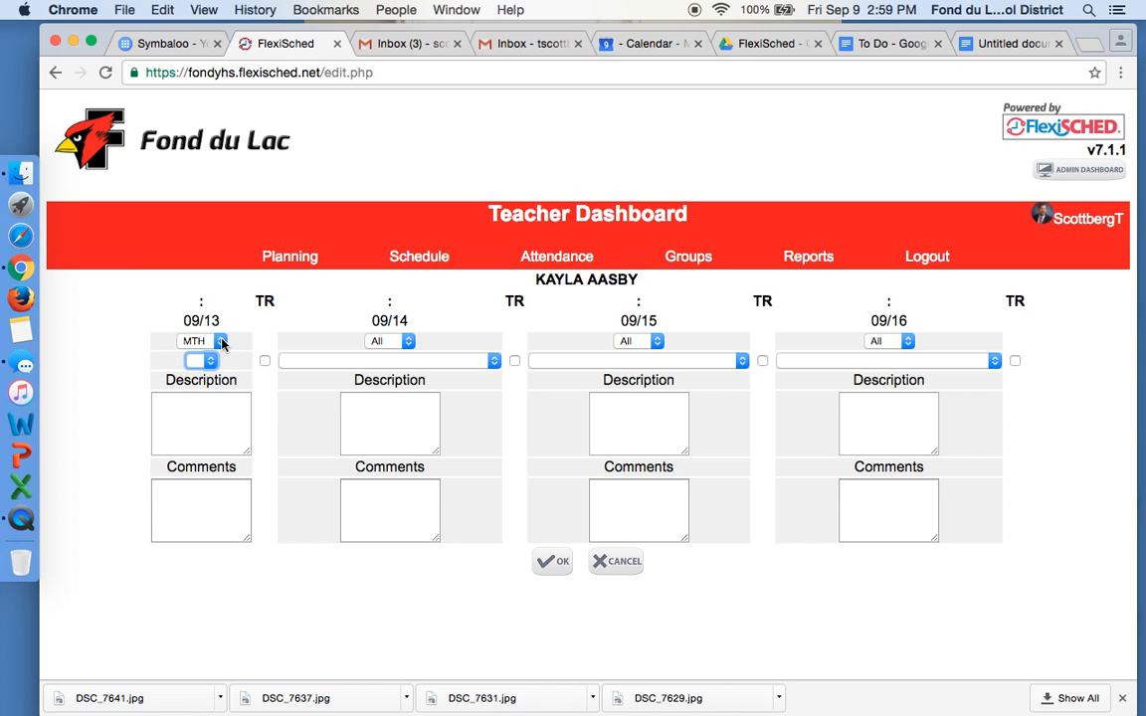
# Filter the 09/13 sessions to the ADM department and assign the student the reteaching lesson session.
pyautogui.click(221, 343)
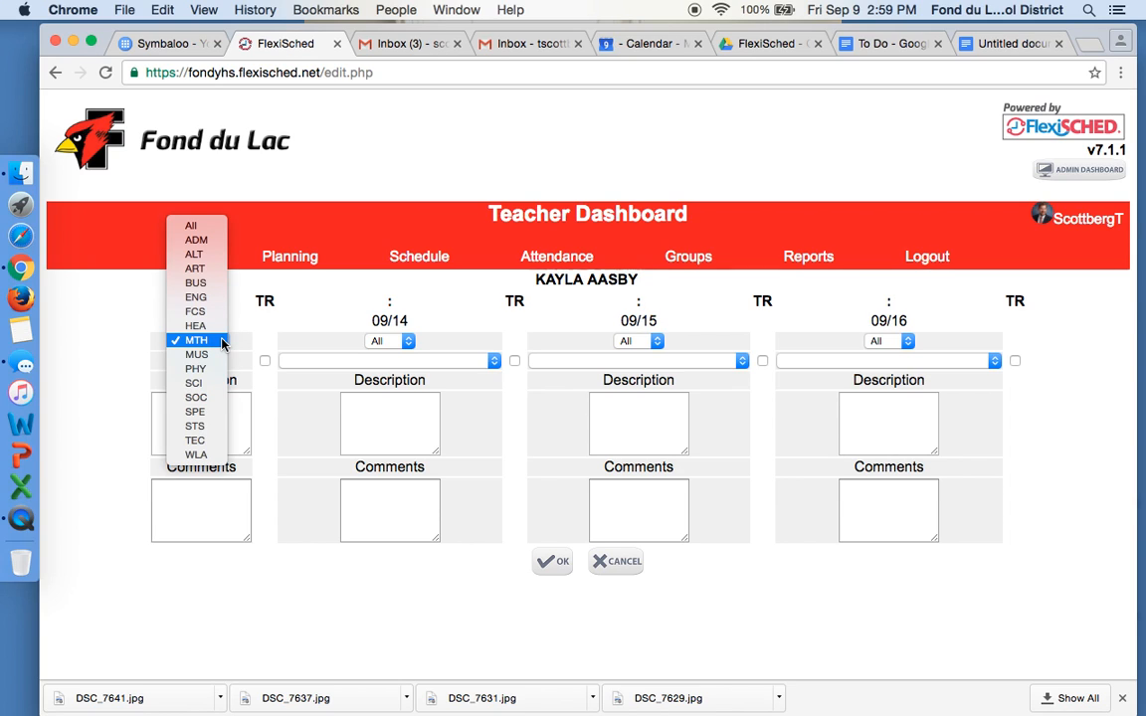
pyautogui.click(196, 240)
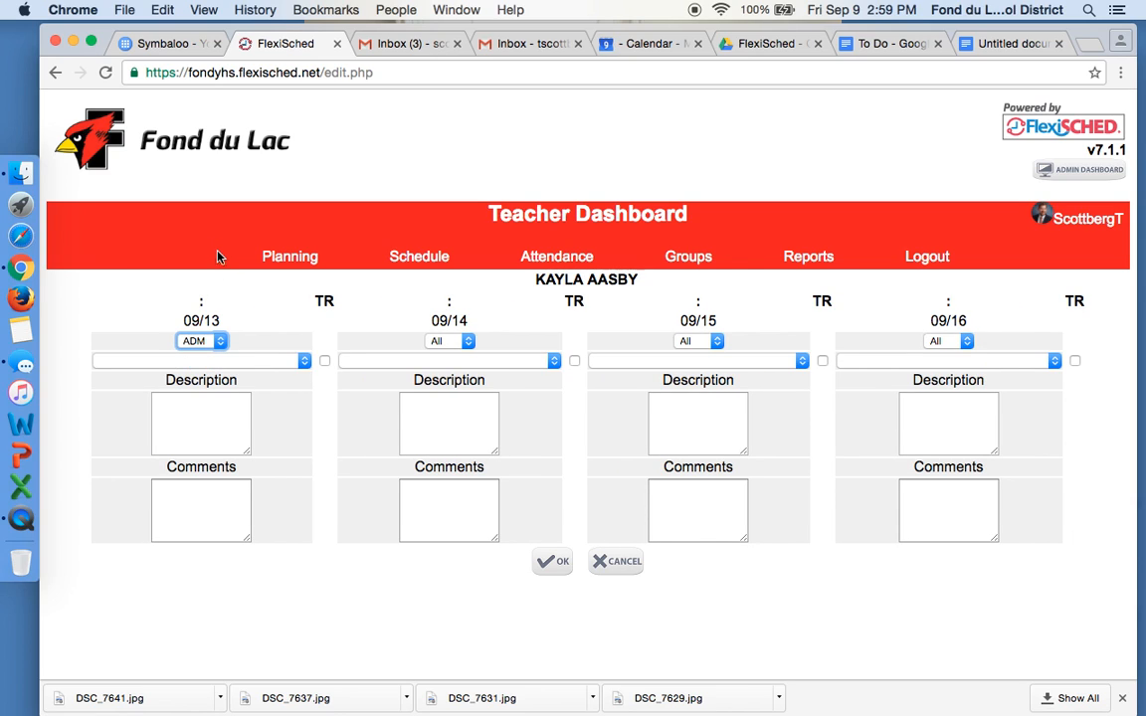
pyautogui.click(250, 360)
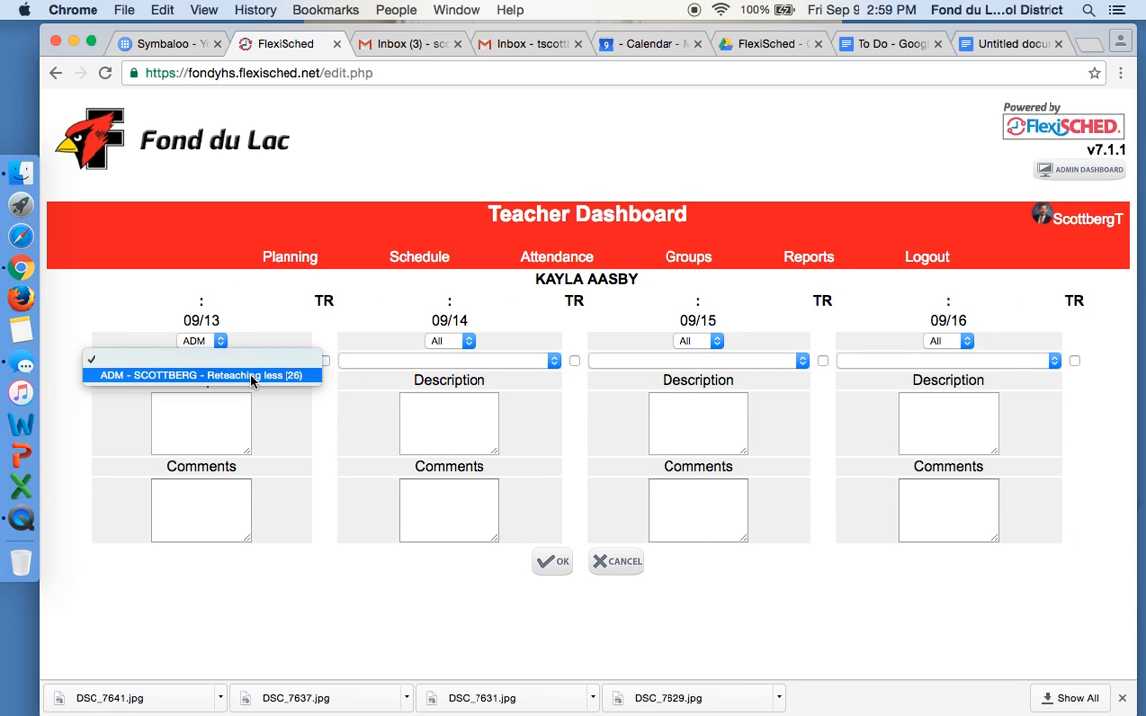
pyautogui.click(250, 375)
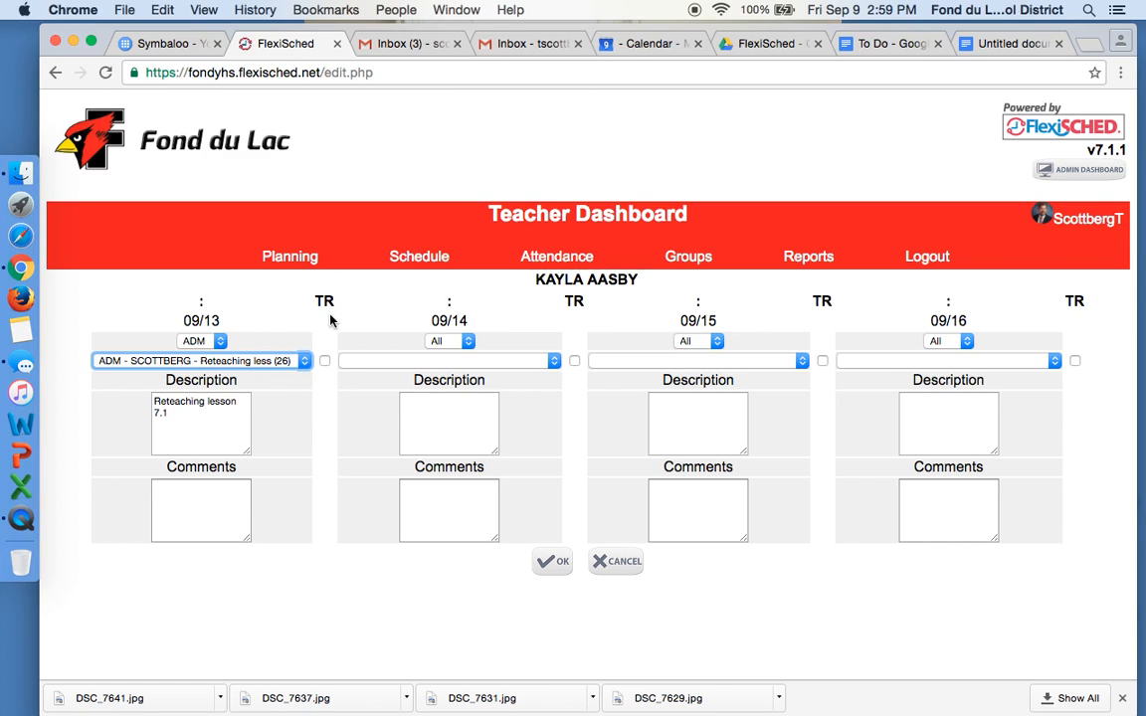
# Save the 09/13 session without a teacher request, and reopen the schedule to save it with TR checked.
pyautogui.click(325, 361)
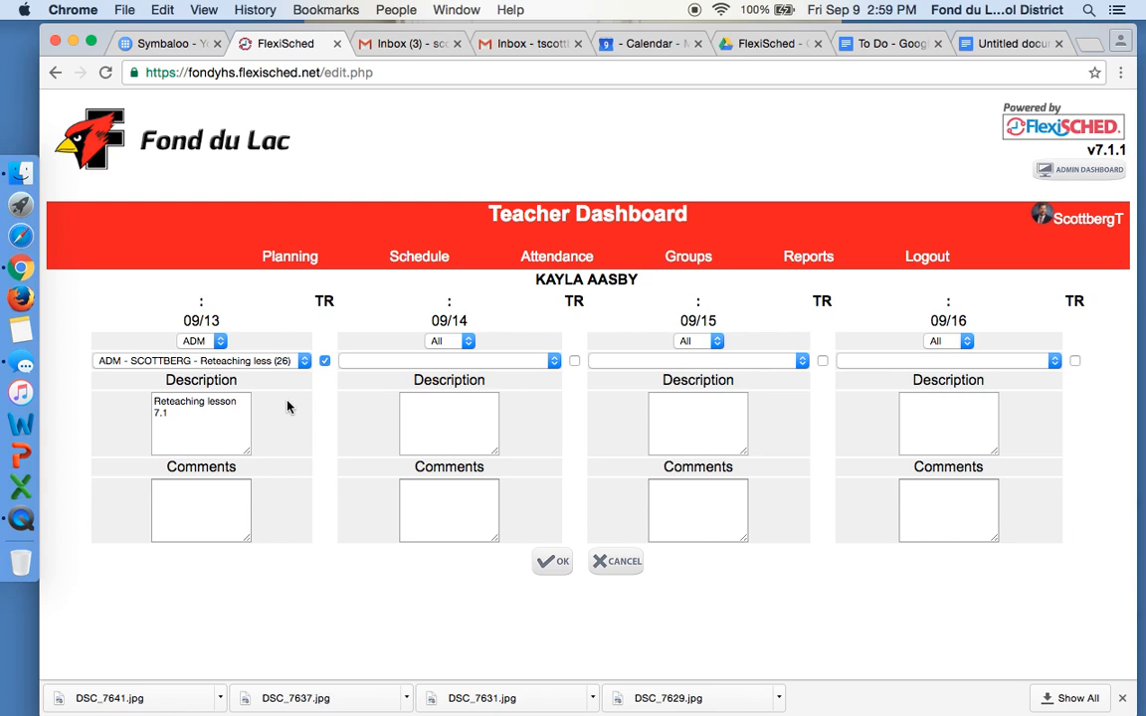
pyautogui.click(324, 361)
pyautogui.click(550, 561)
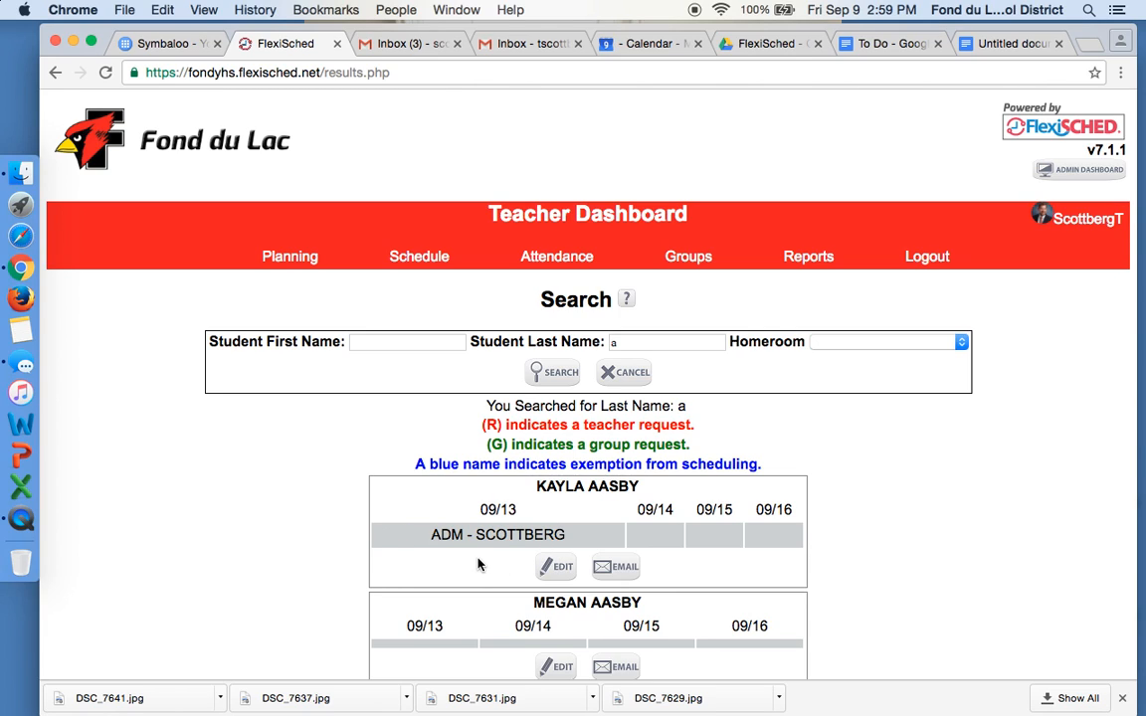
pyautogui.click(558, 568)
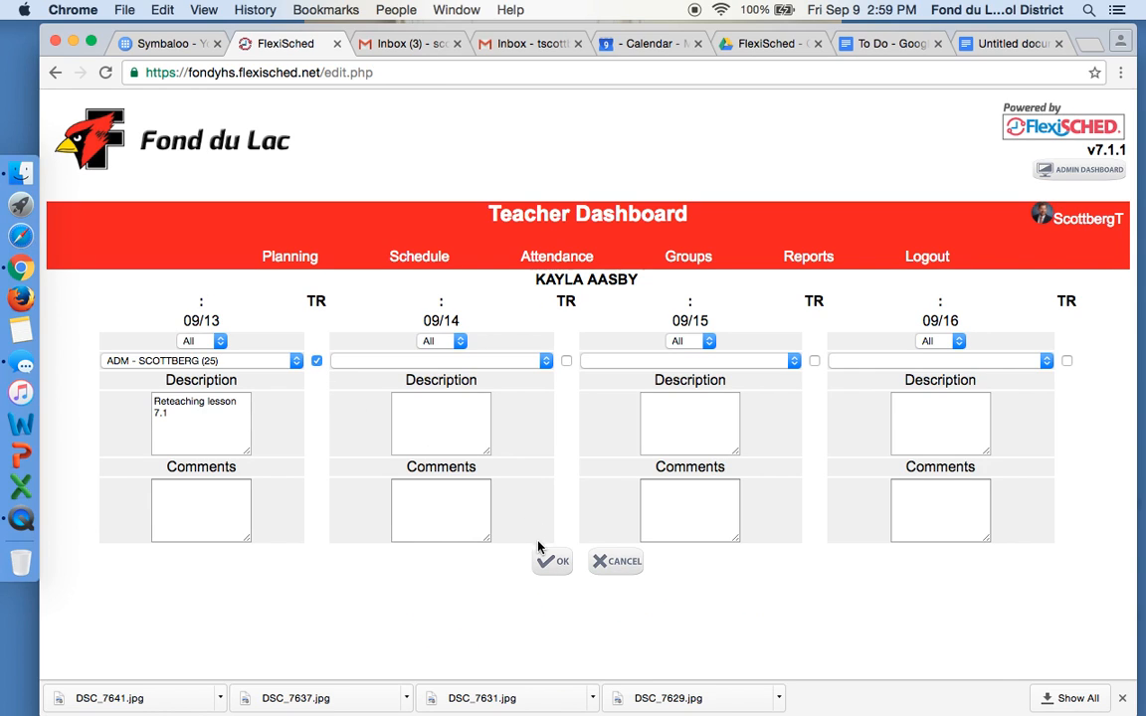
pyautogui.click(548, 562)
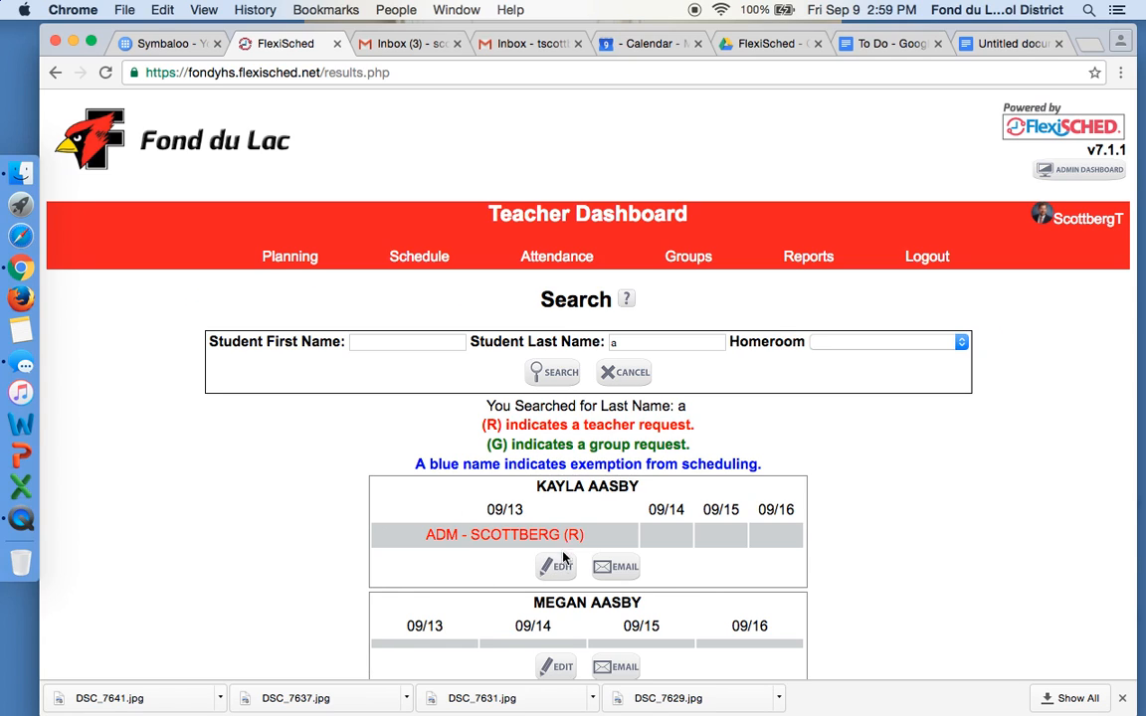
# Reopen the first student's schedule and assign the ADM department's reteaching session for 09/14.
pyautogui.click(558, 566)
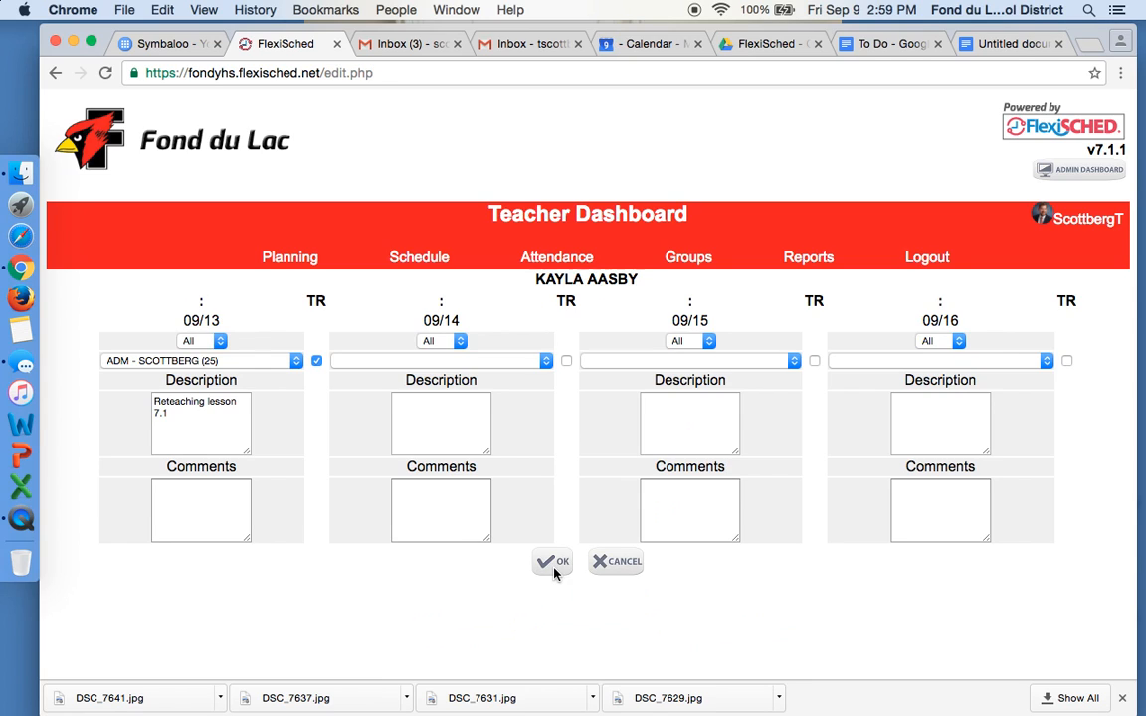
pyautogui.click(460, 342)
pyautogui.click(443, 396)
pyautogui.click(460, 341)
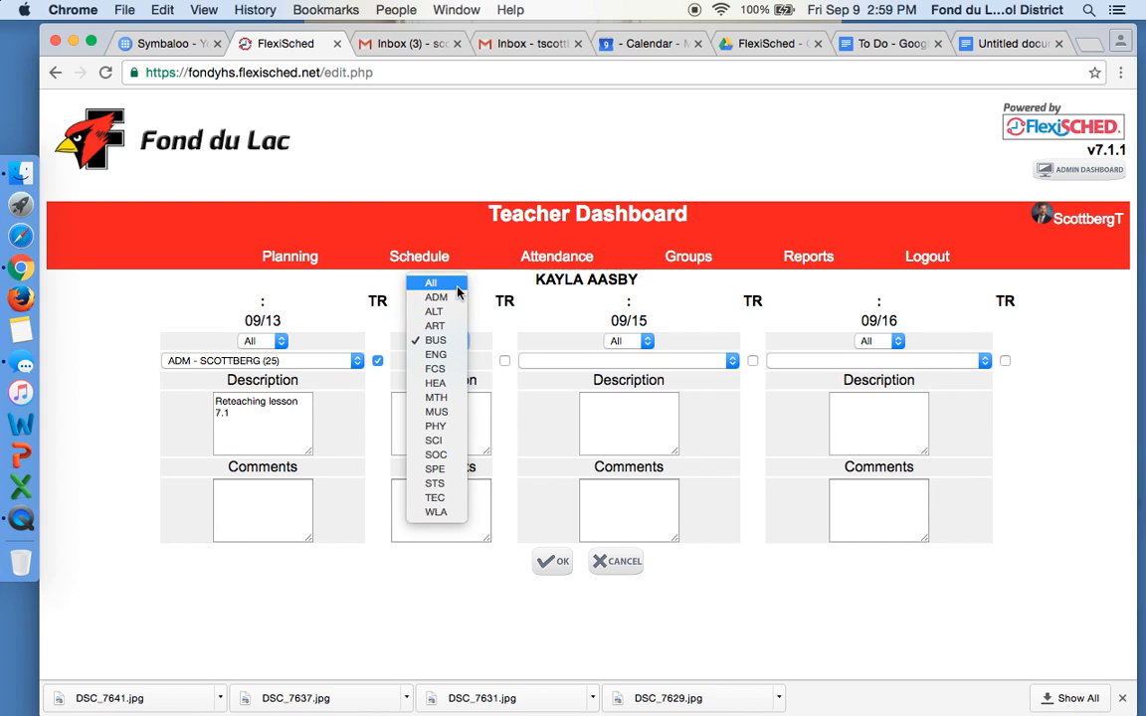
pyautogui.click(452, 302)
pyautogui.click(453, 360)
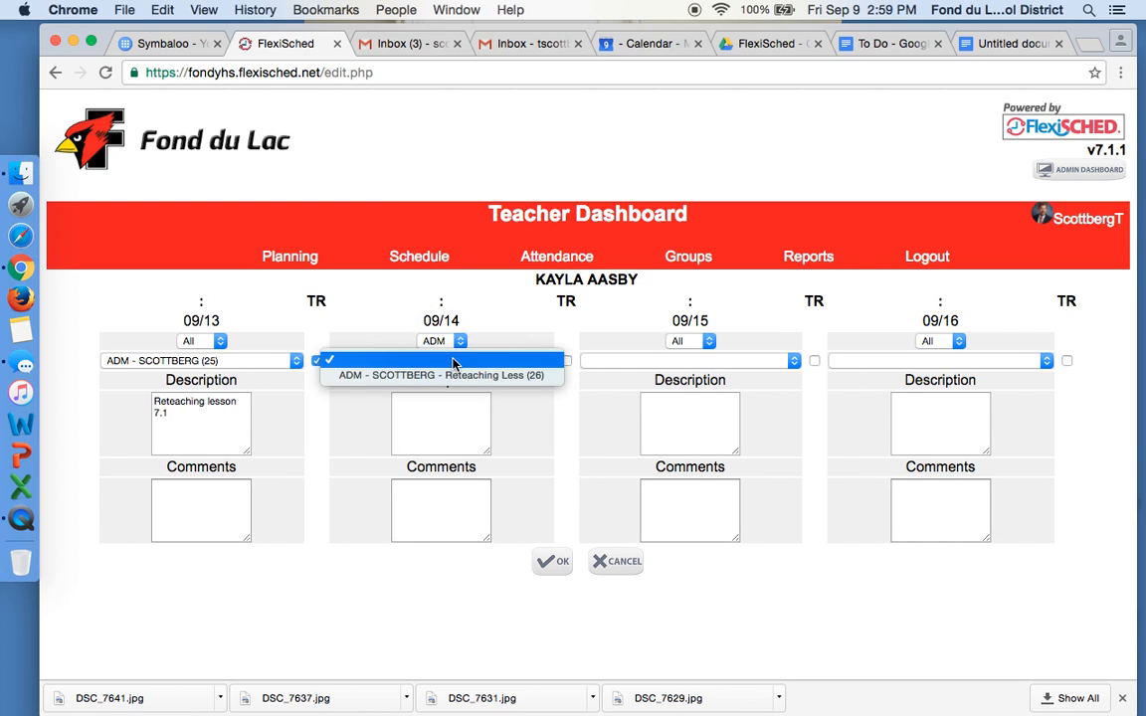
pyautogui.click(452, 376)
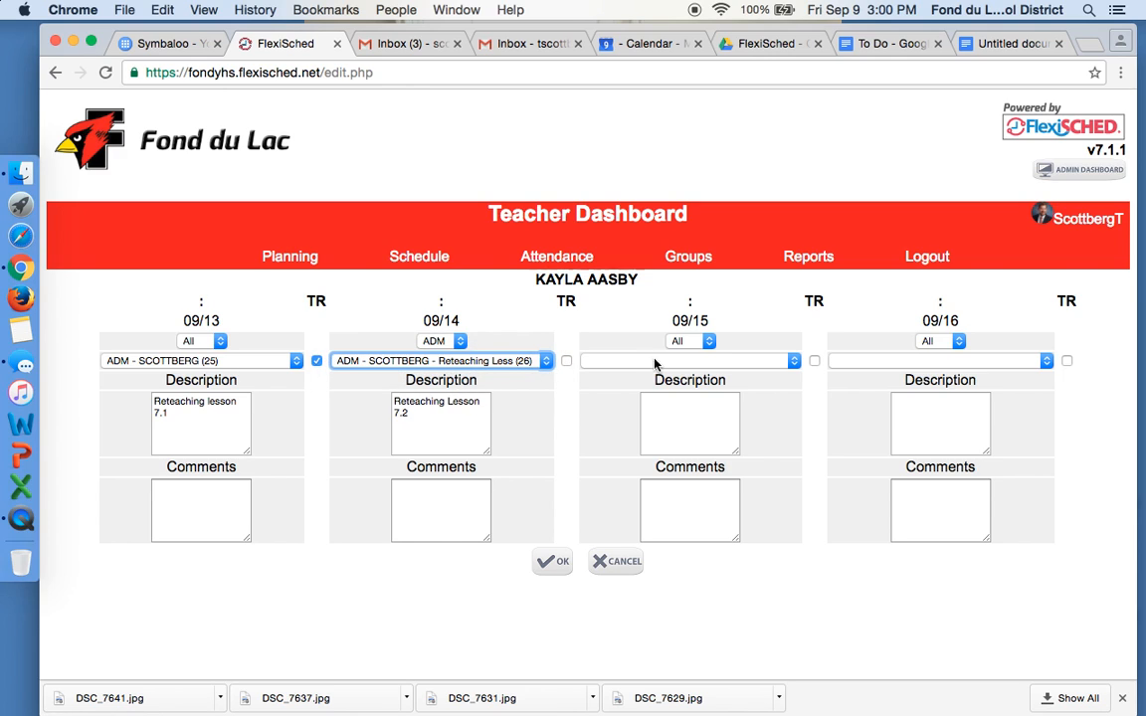
# Assign the ADM department's Small Group 7.2 session for 09/15 and its Reassessment 7.1 session for 09/16.
pyautogui.click(684, 342)
pyautogui.click(684, 355)
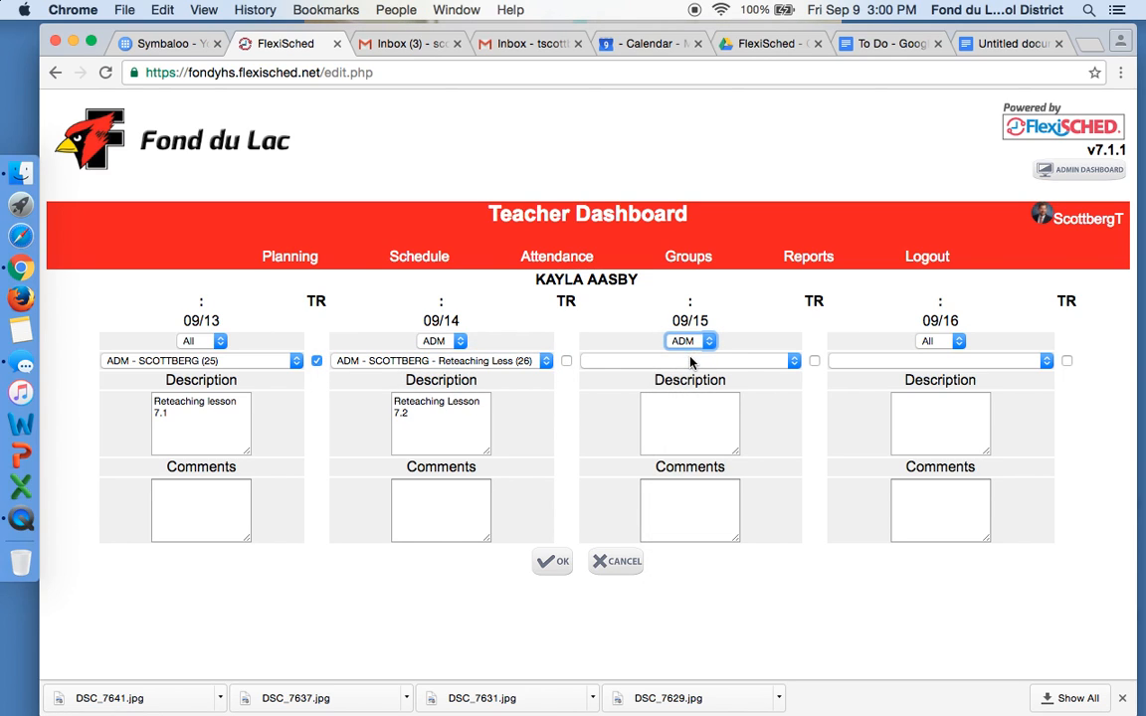
pyautogui.click(691, 361)
pyautogui.click(691, 375)
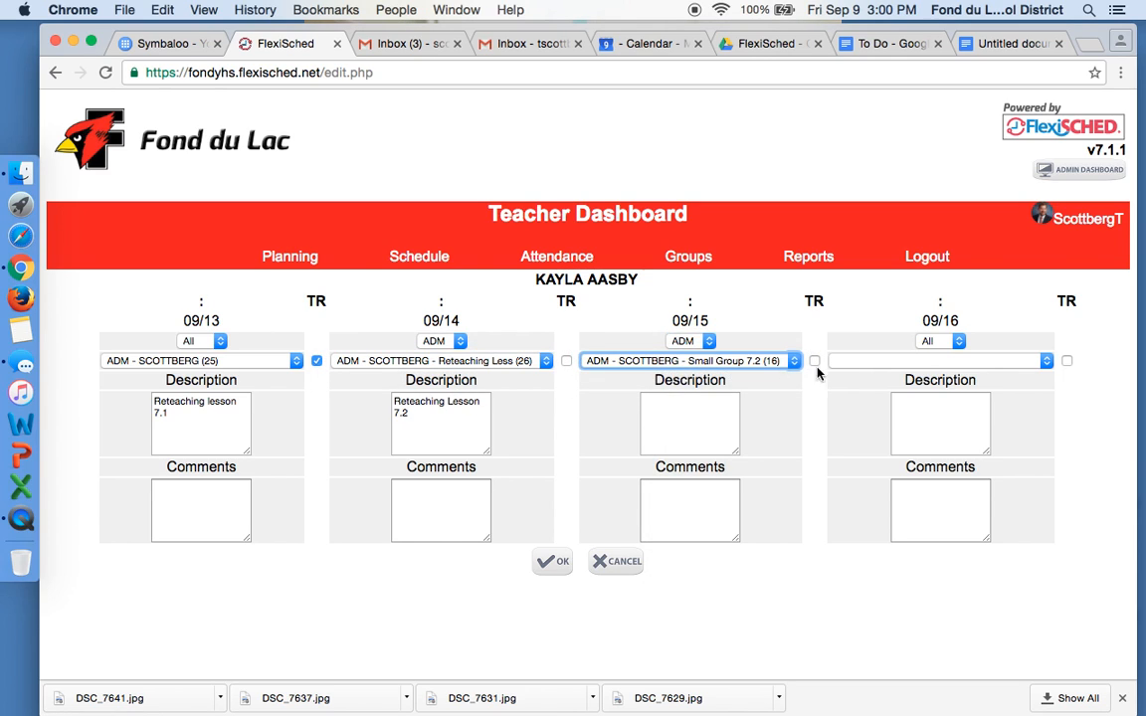
pyautogui.click(936, 341)
pyautogui.click(935, 355)
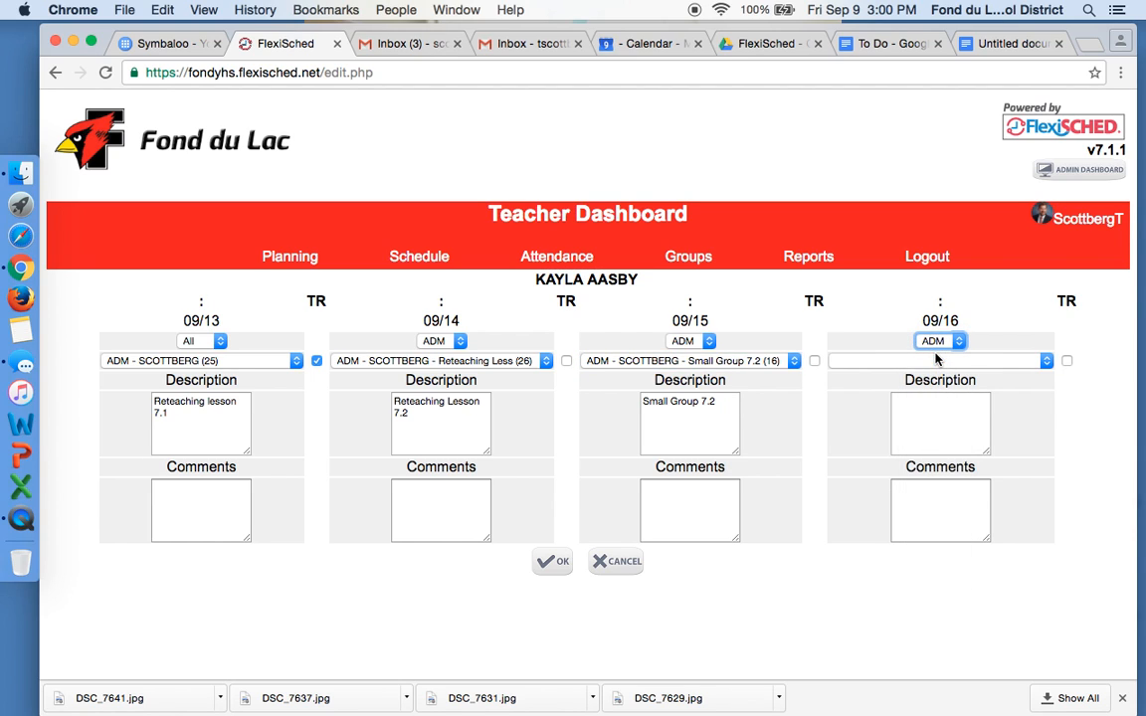
pyautogui.click(936, 364)
pyautogui.click(939, 375)
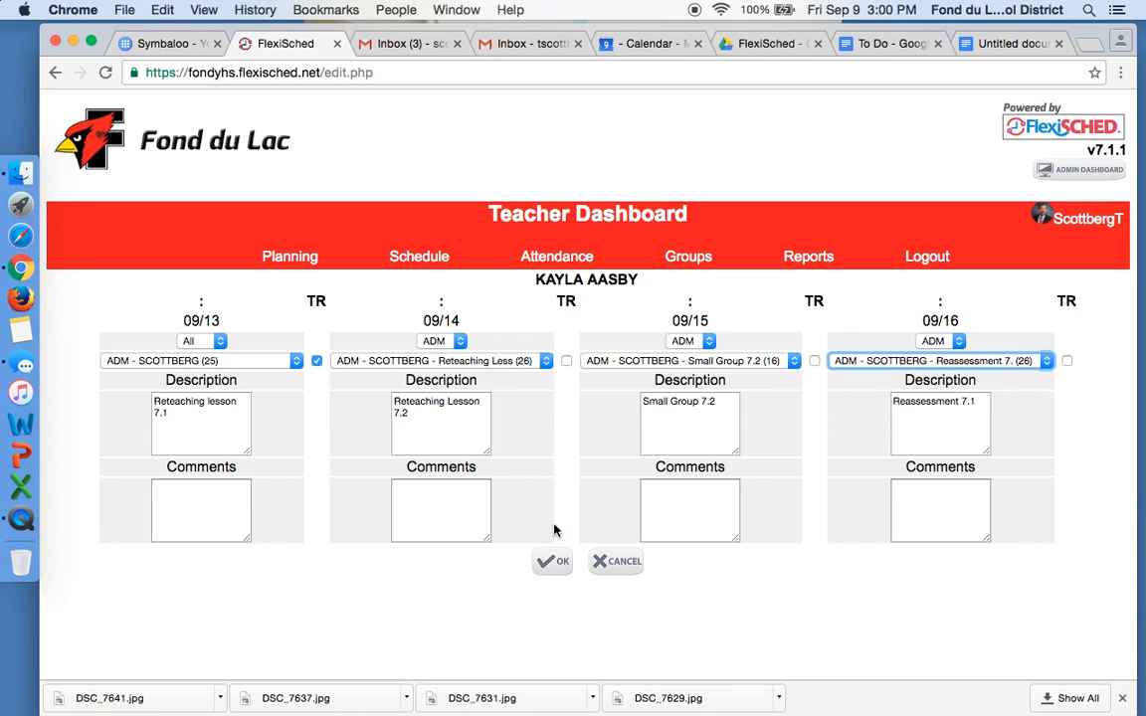
# Mark the 09/14 and 09/15 sessions as teacher requests (TR) and save the student's schedule.
pyautogui.click(567, 361)
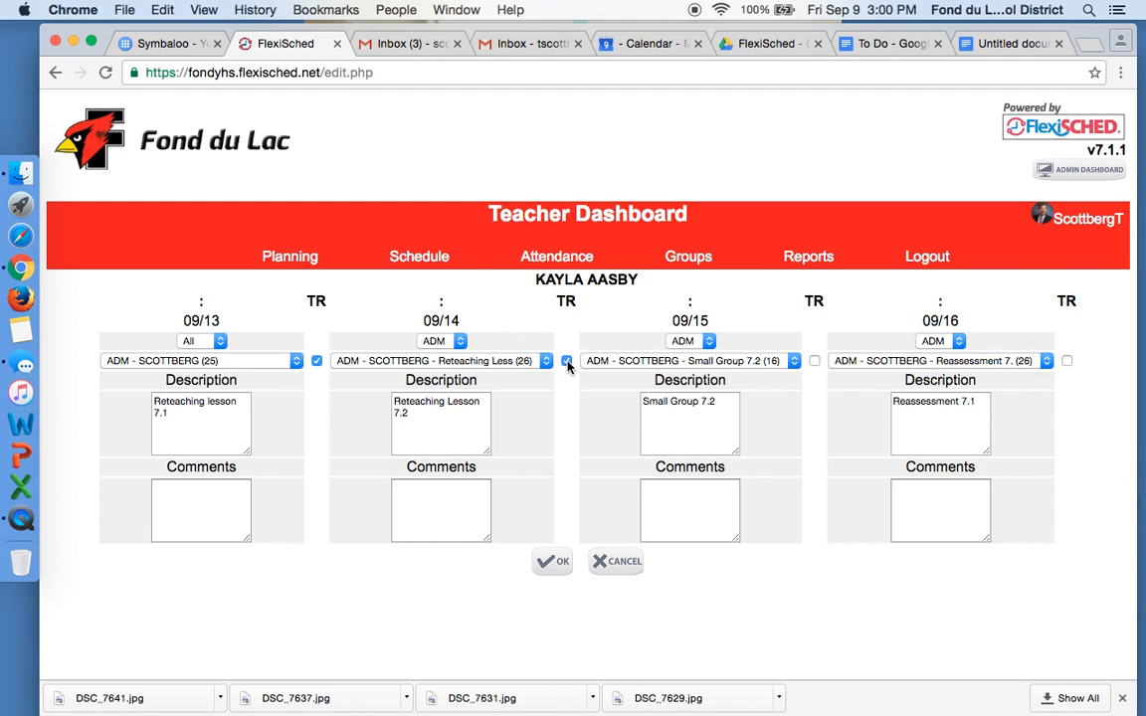
pyautogui.click(814, 361)
pyautogui.click(550, 564)
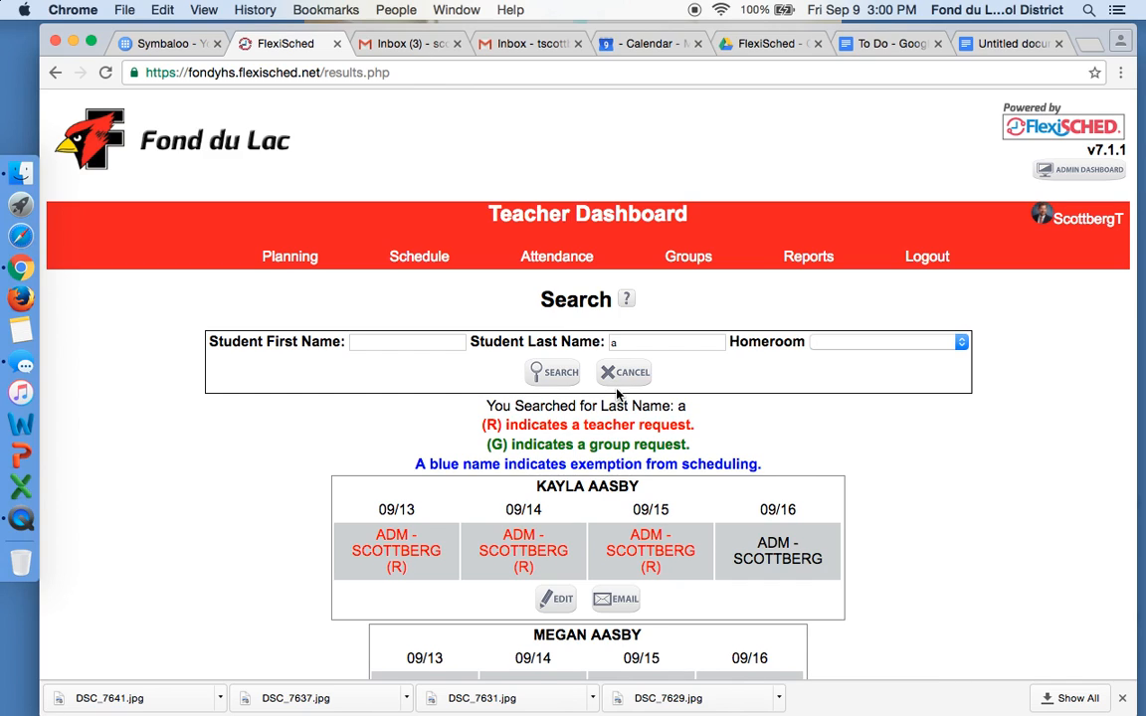
# Create a new student group from the group list, naming it with the teacher's last name.
pyautogui.click(639, 343)
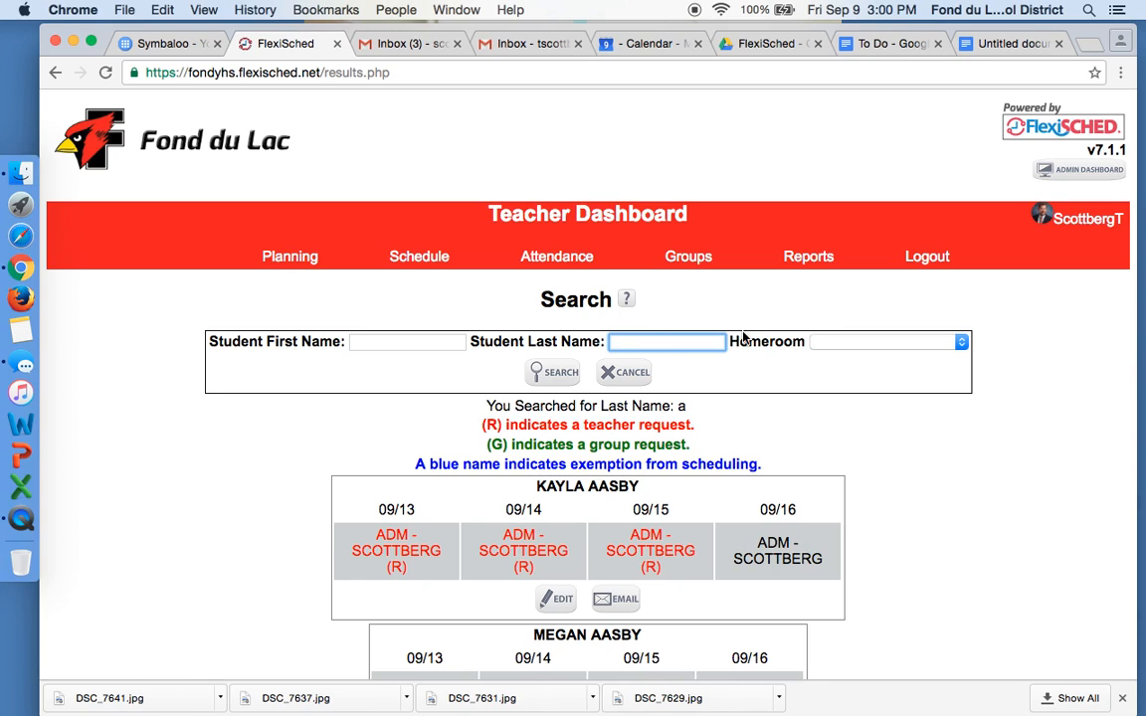
pyautogui.click(702, 264)
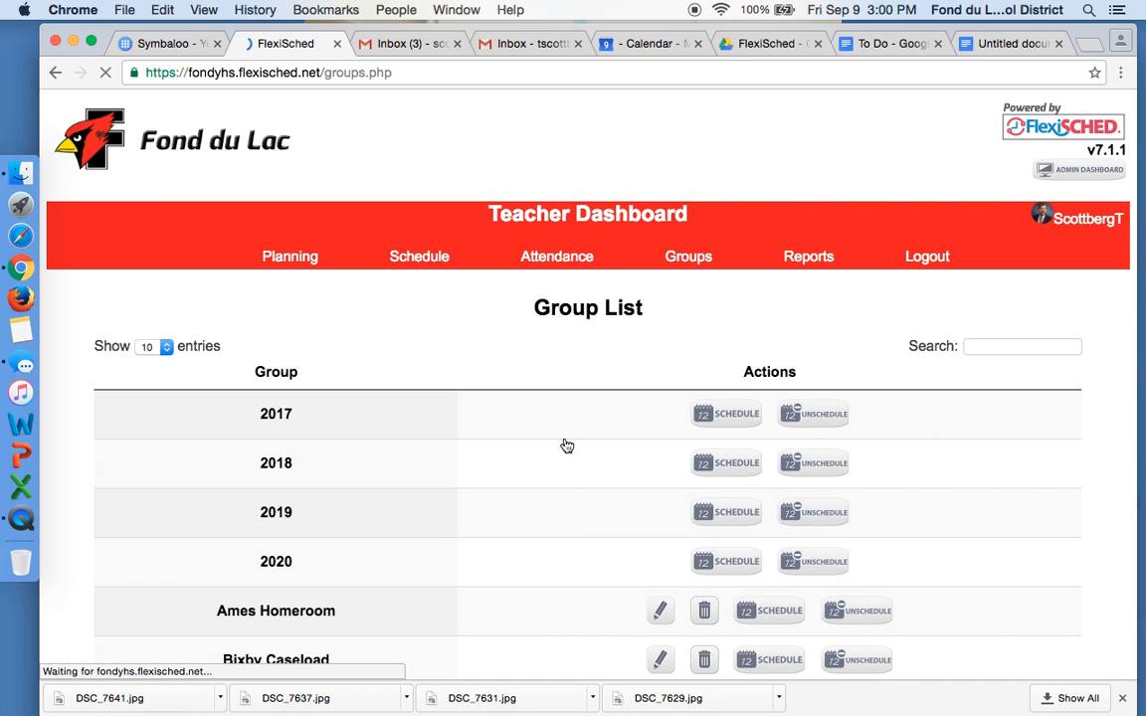
pyautogui.scroll(-5, 567, 445)
pyautogui.scroll(5, 567, 445)
pyautogui.scroll(-3, 567, 446)
pyautogui.scroll(-3, 567, 446)
pyautogui.scroll(3, 567, 445)
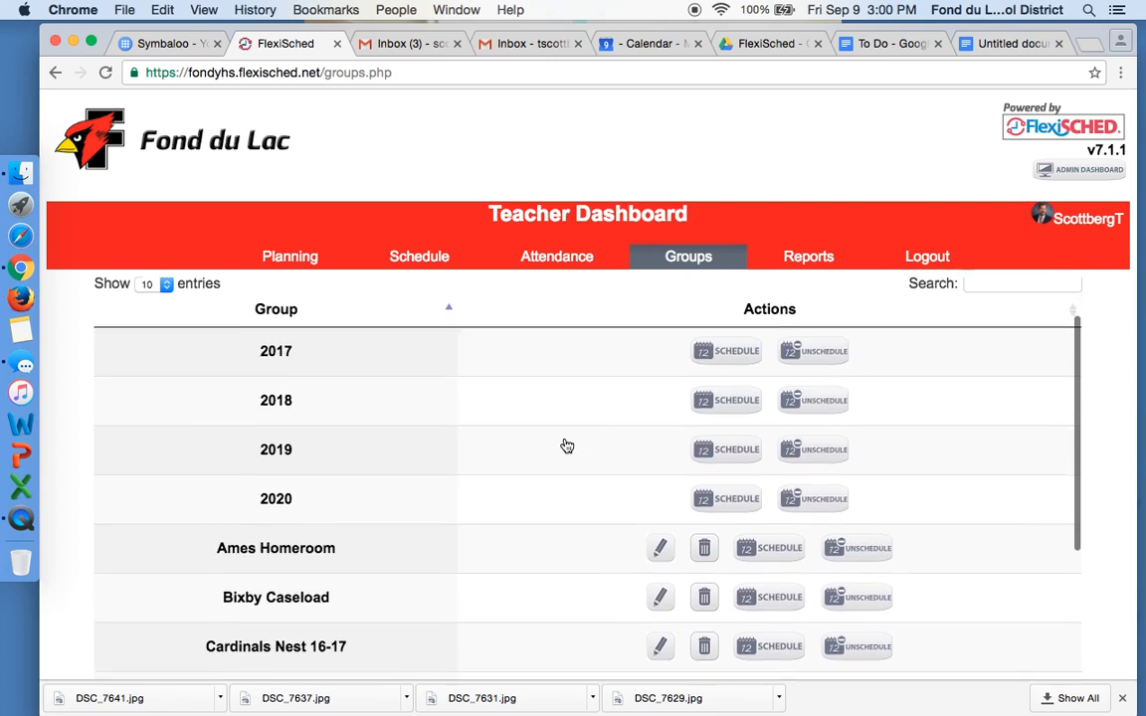
pyautogui.scroll(-3, 567, 446)
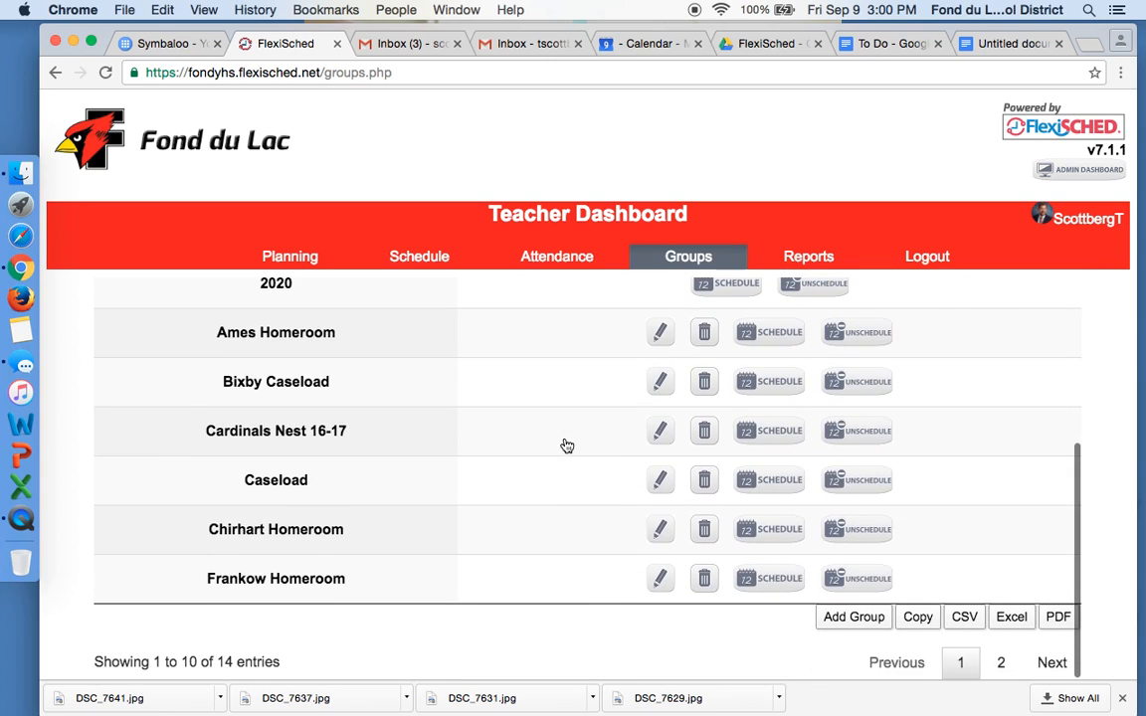
pyautogui.click(852, 619)
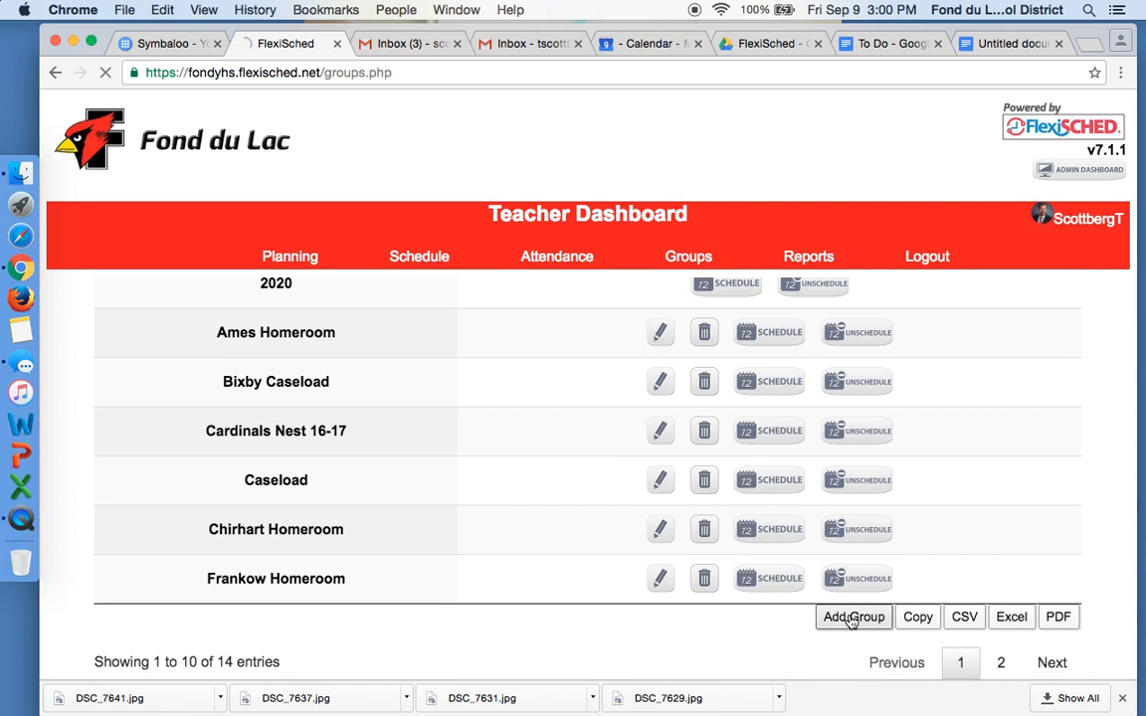
pyautogui.click(672, 282)
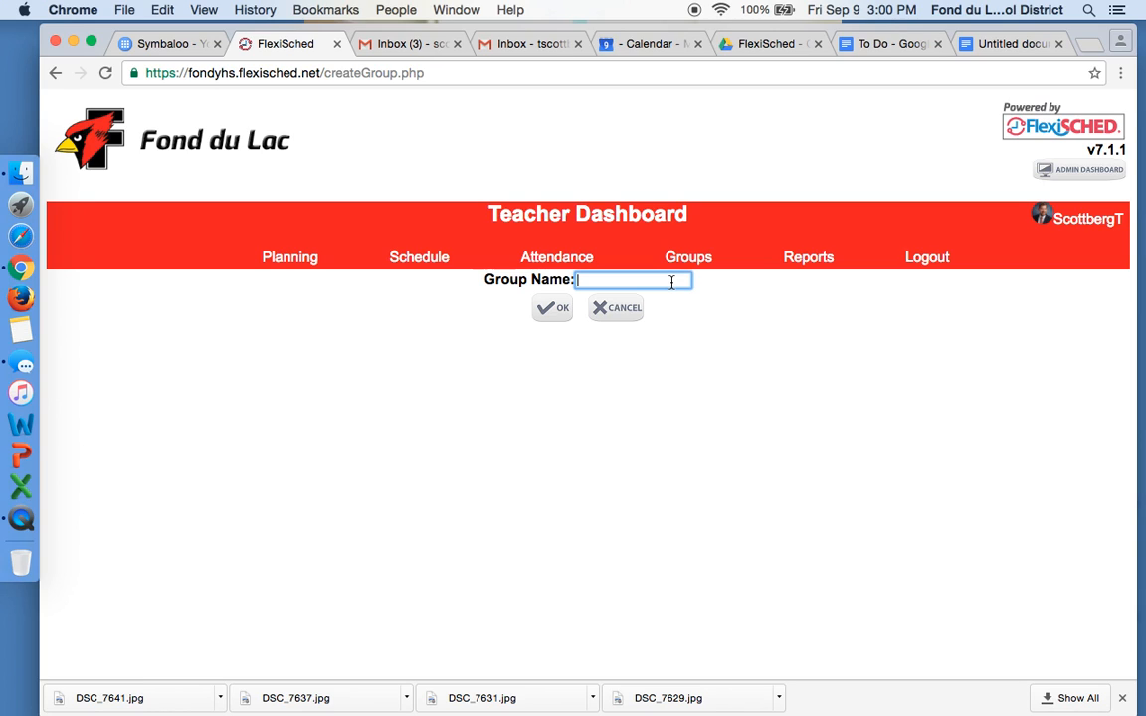
pyautogui.write('Scottberg')
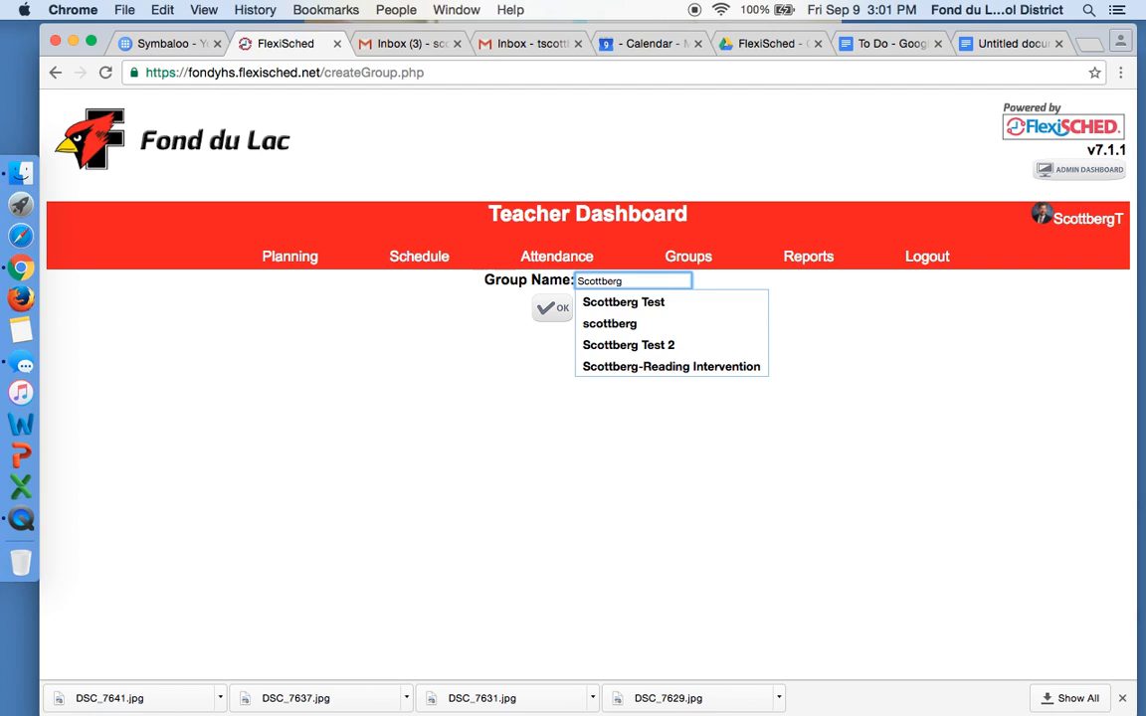
pyautogui.click(554, 310)
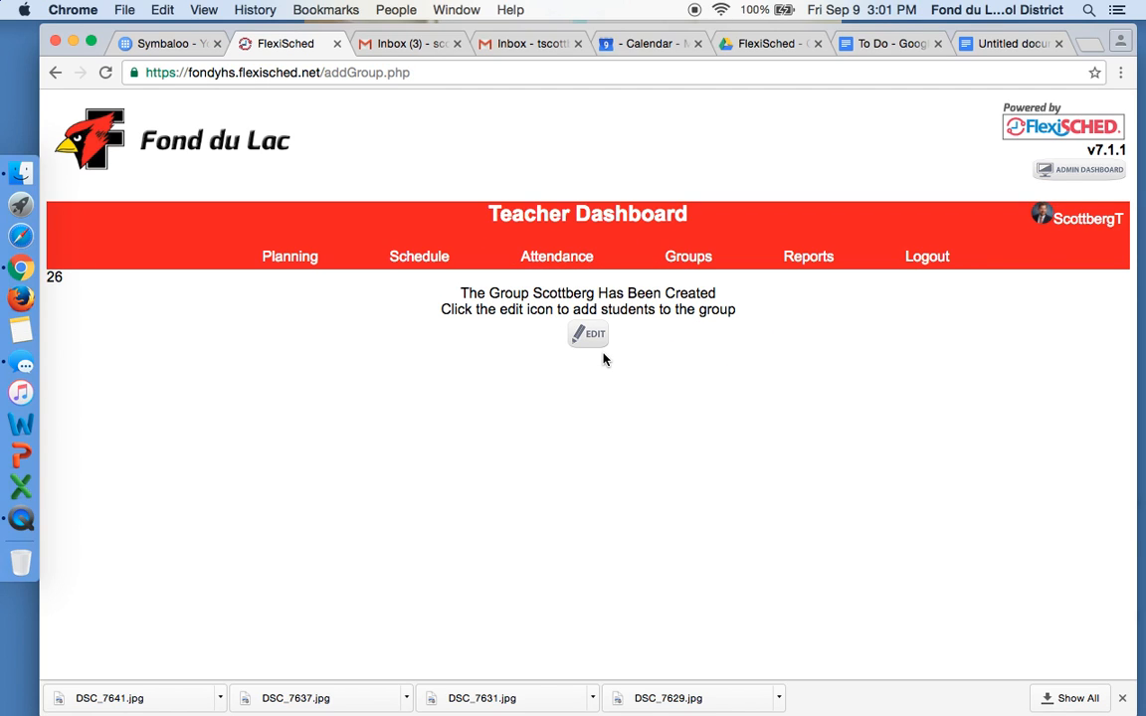
# Return to the group list and open the newly created group for editing its members.
pyautogui.click(689, 267)
pyautogui.scroll(-5, 613, 512)
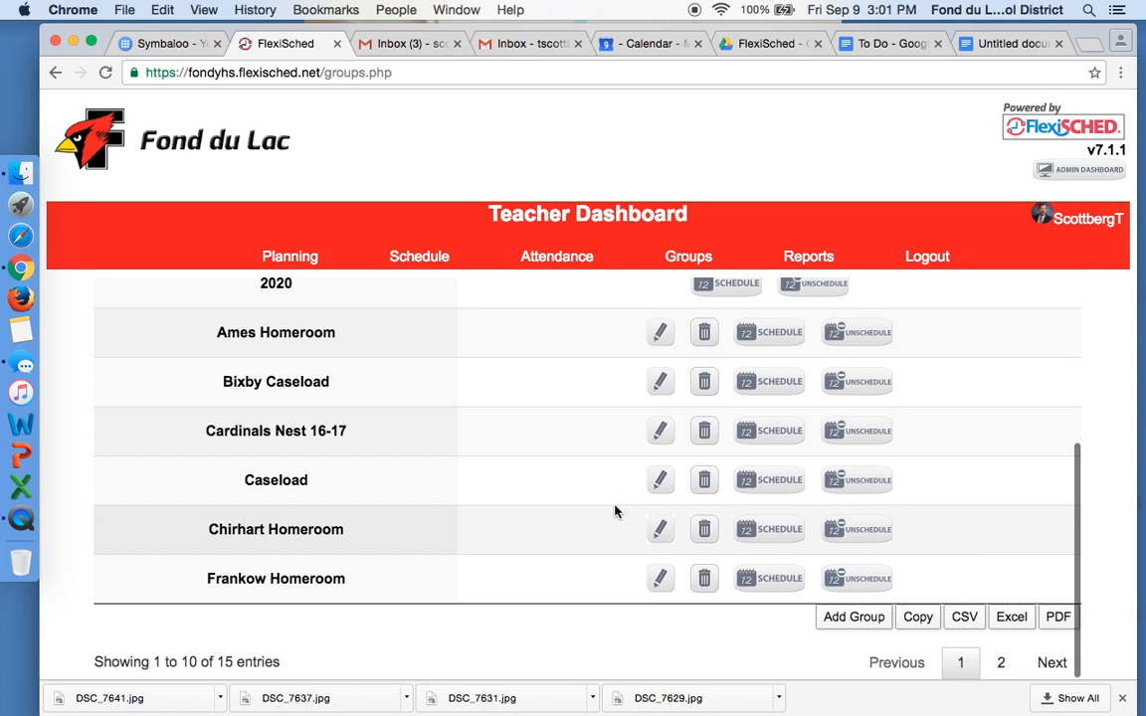
pyautogui.scroll(5, 614, 511)
pyautogui.scroll(-6, 614, 512)
pyautogui.click(1001, 663)
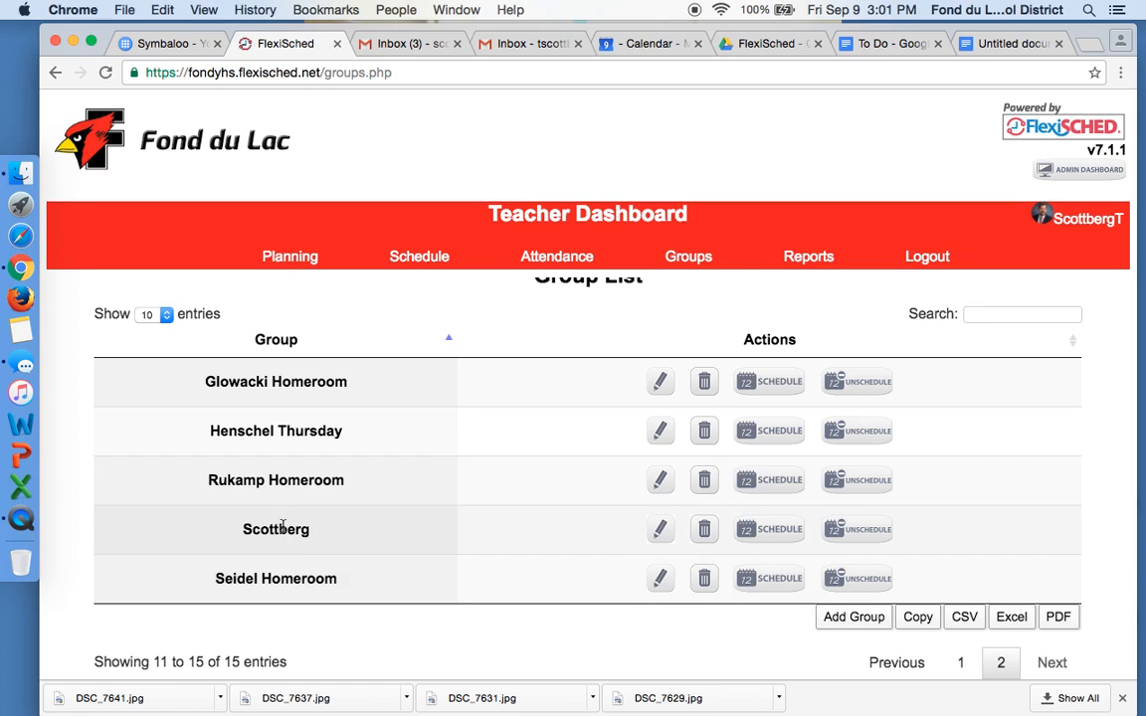
pyautogui.click(660, 531)
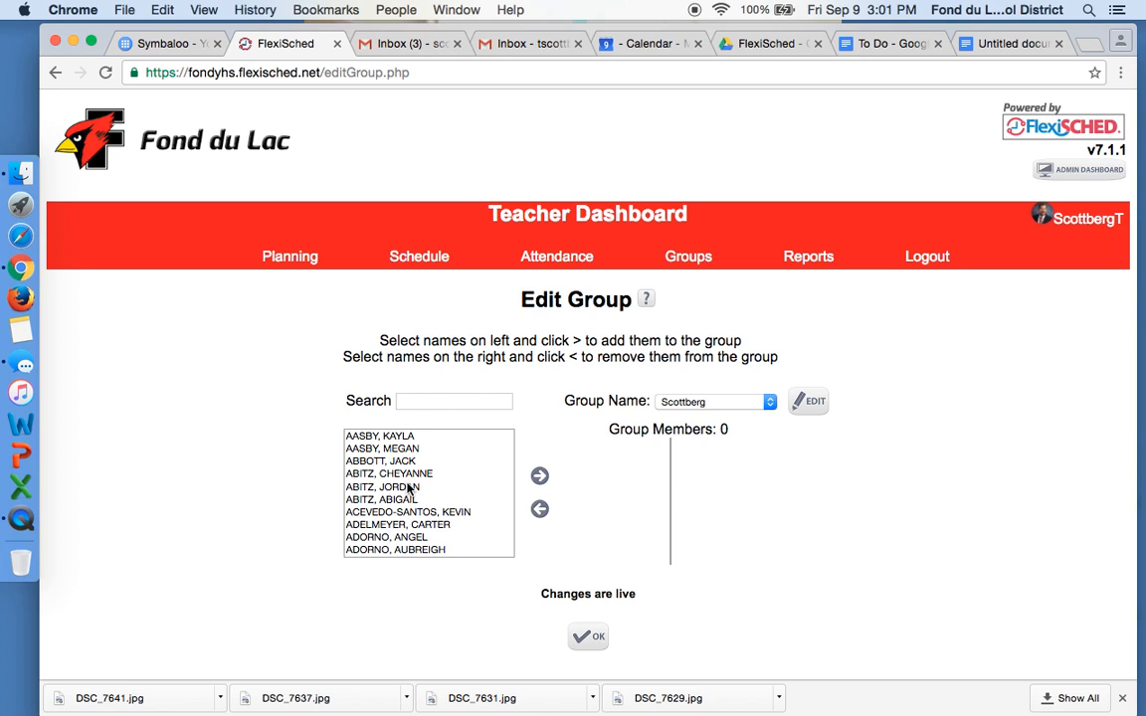
# Search the student list by a student's last name and add the first match to the group.
pyautogui.scroll(-15, 408, 487)
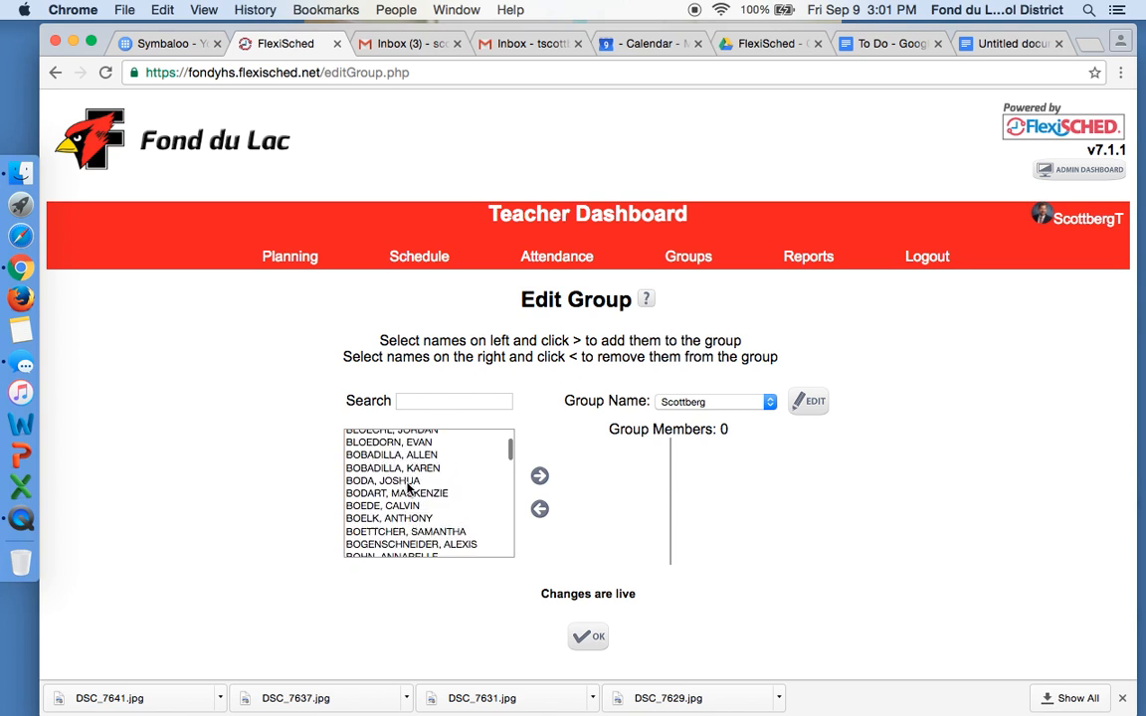
pyautogui.scroll(-20, 408, 487)
pyautogui.scroll(8, 408, 487)
pyautogui.scroll(10, 408, 487)
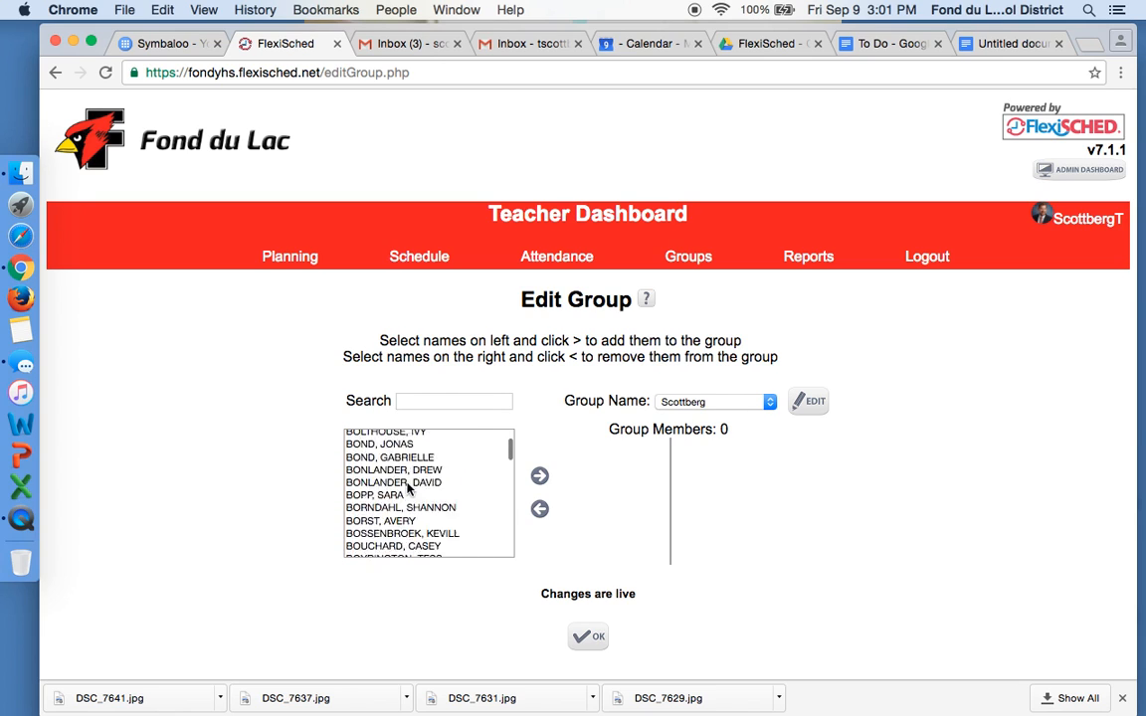
pyautogui.click(434, 401)
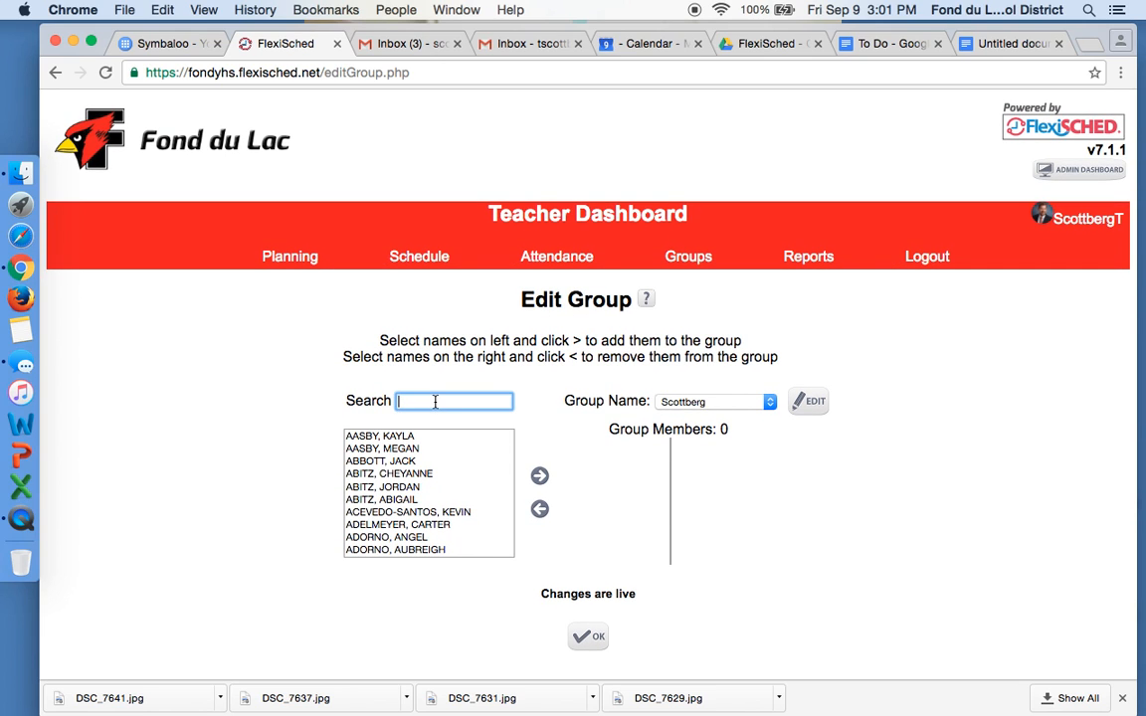
pyautogui.write('b')
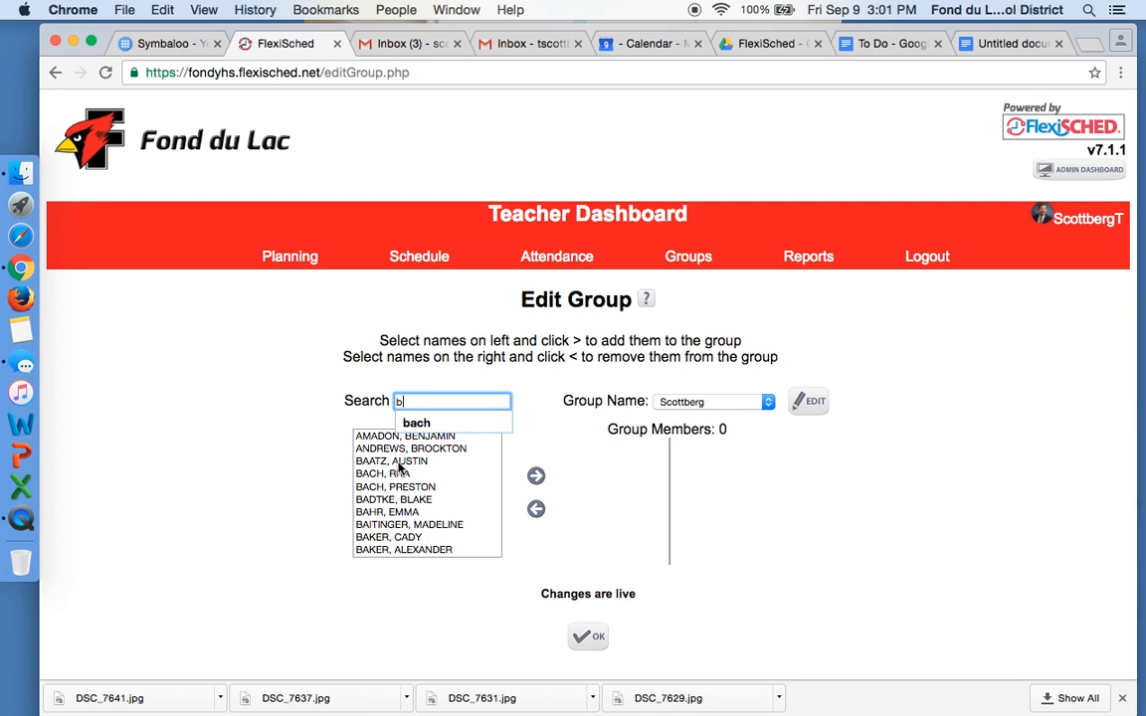
pyautogui.write('ach')
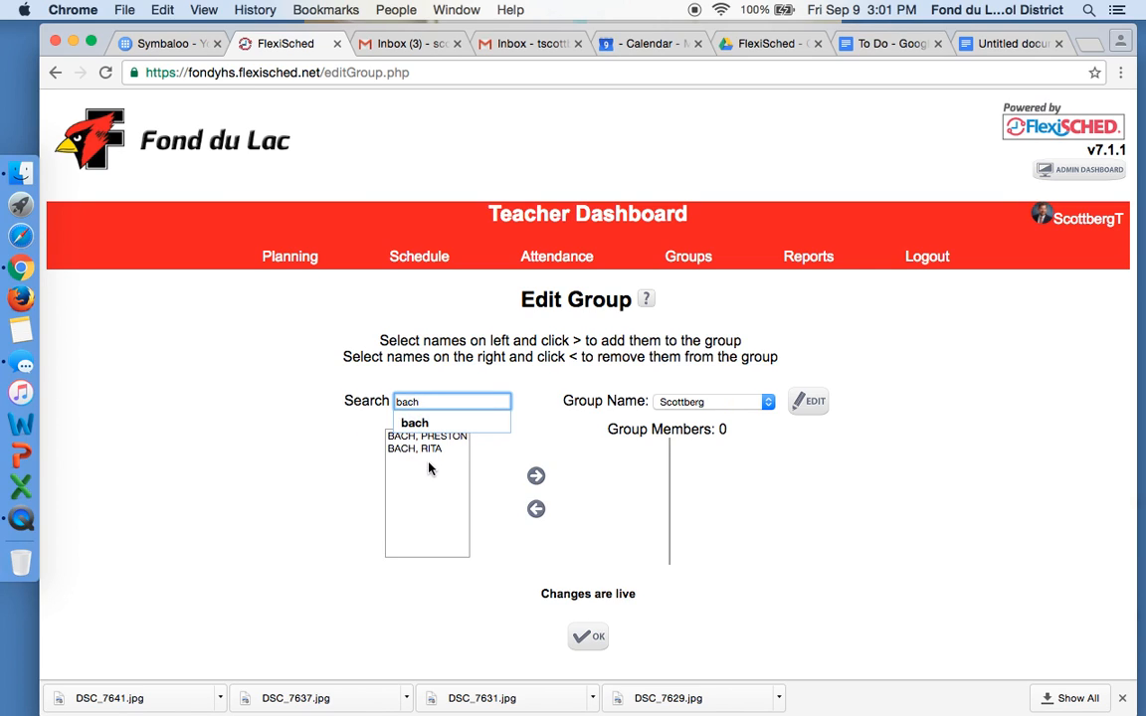
pyautogui.click(445, 438)
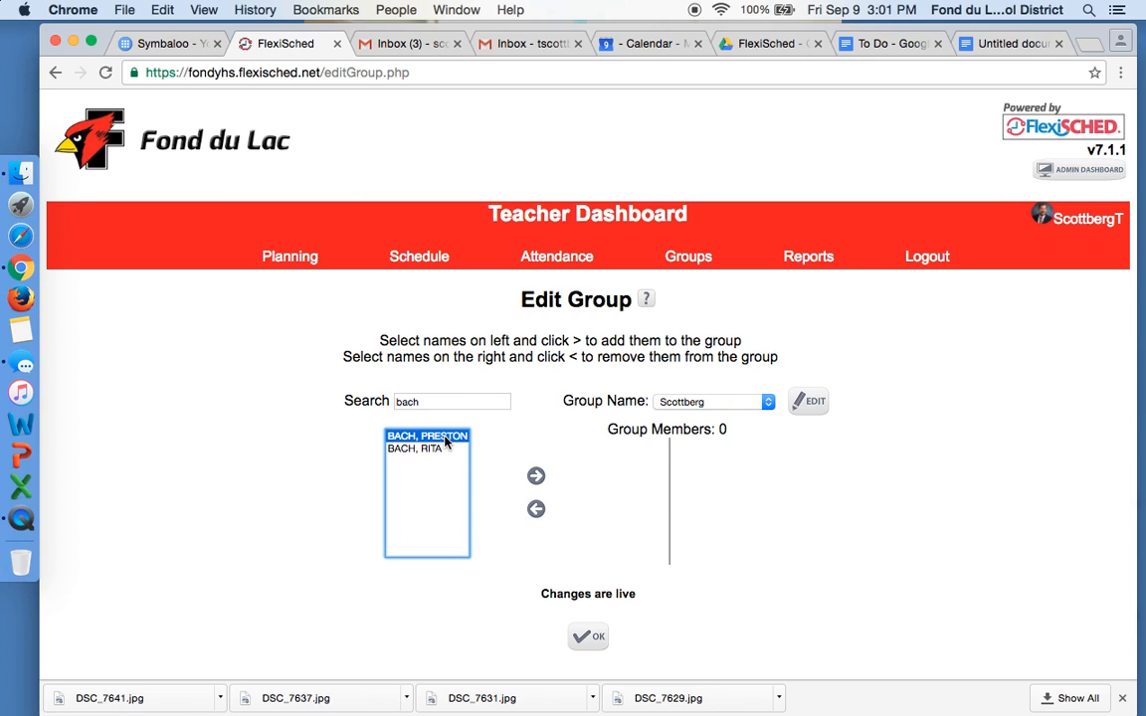
pyautogui.click(536, 478)
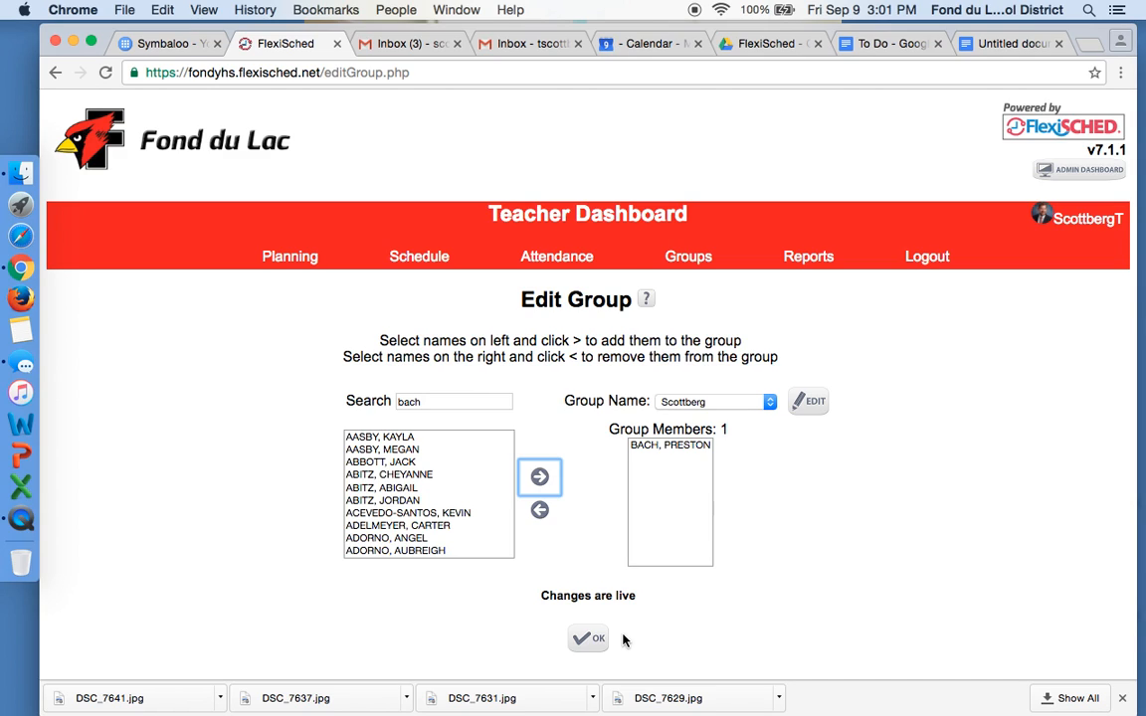
# Search the student list for "c" and add the first matching student to the group.
pyautogui.doubleClick(465, 399)
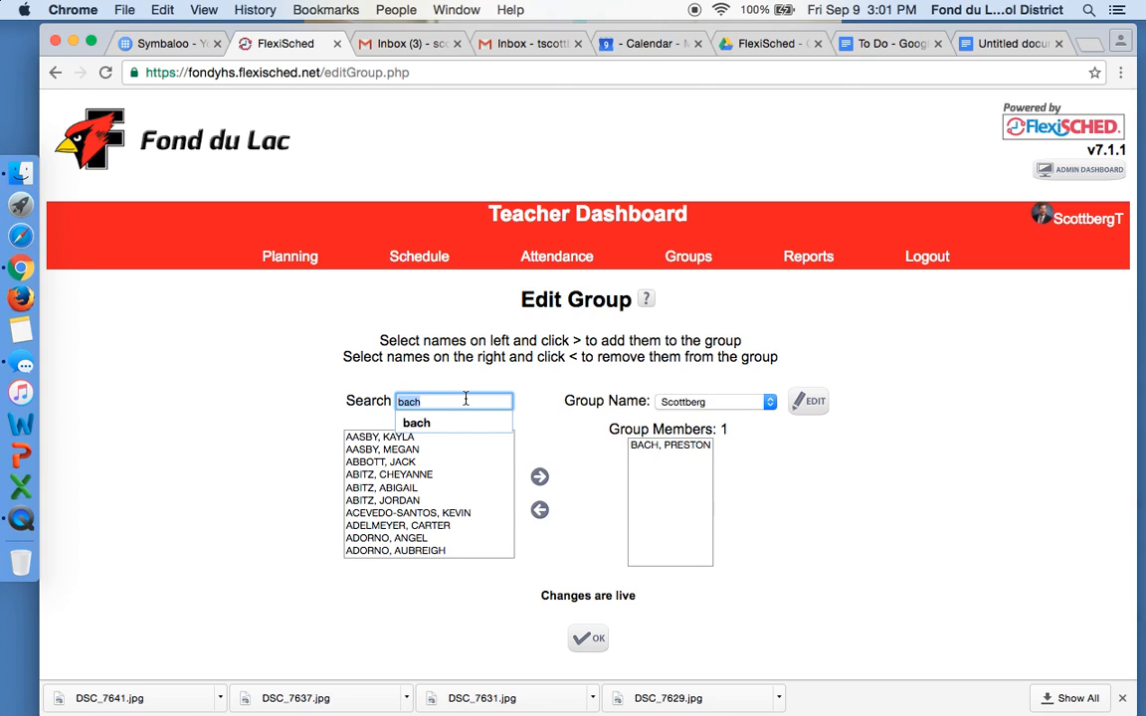
pyautogui.write('c')
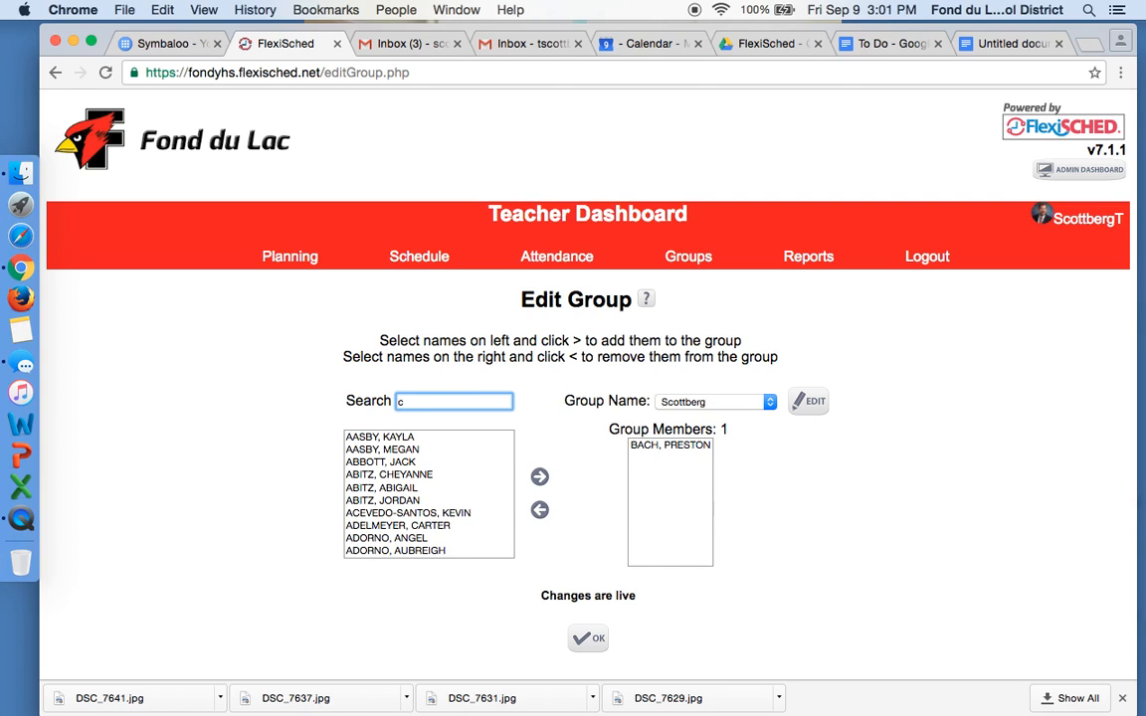
pyautogui.click(413, 439)
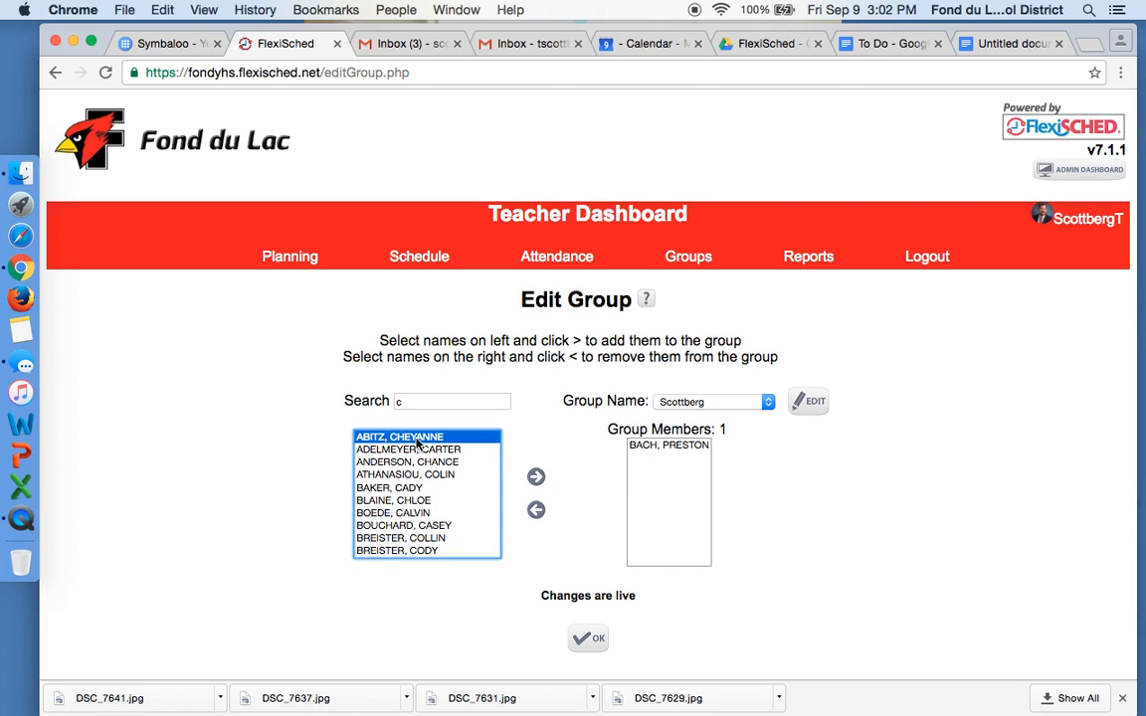
pyautogui.click(535, 478)
# Search the student list for "con", add the first matching student to the group, and finish editing the members.
pyautogui.click(472, 402)
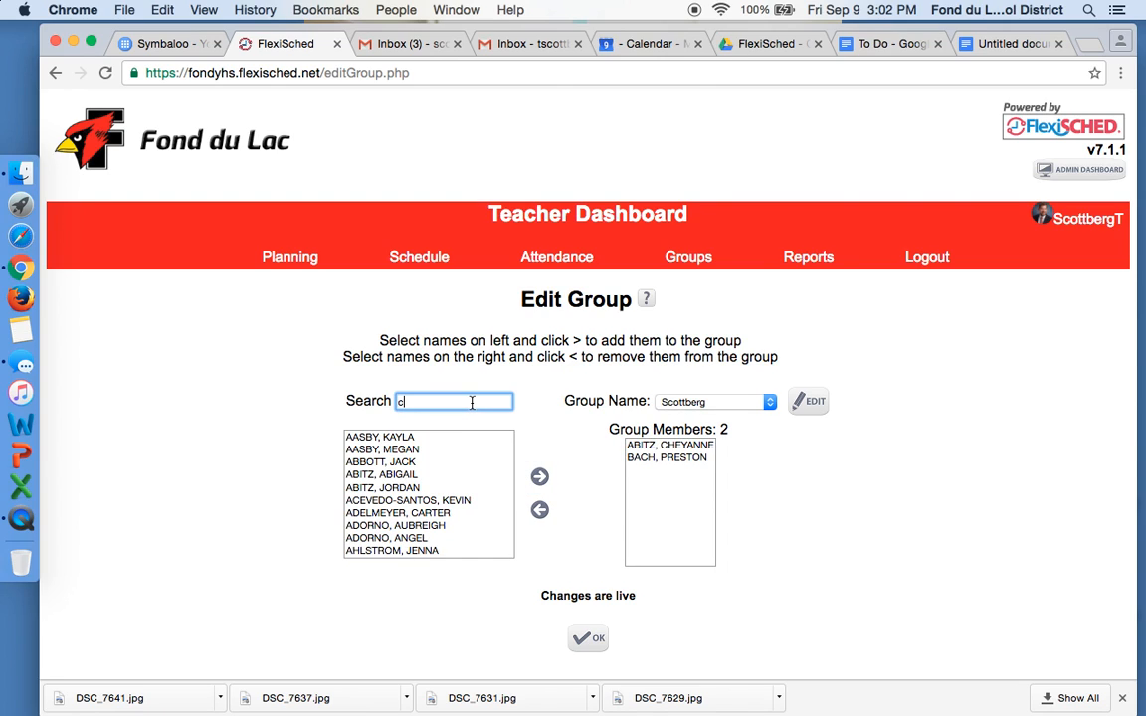
pyautogui.write('con')
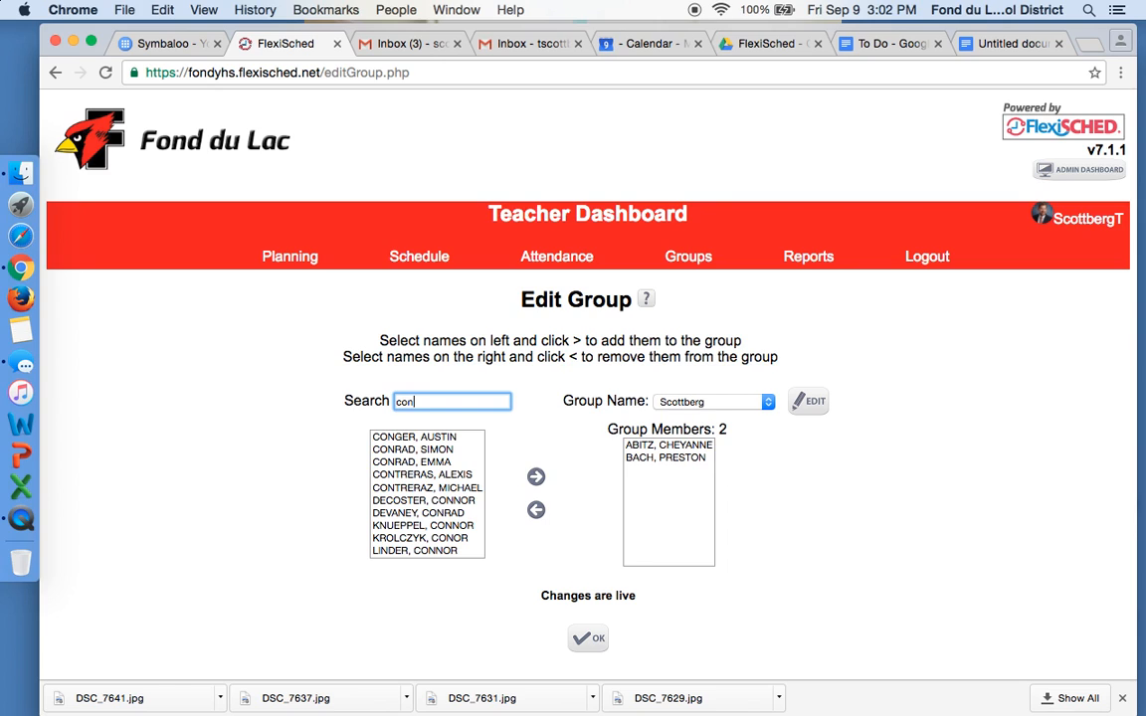
pyautogui.click(436, 438)
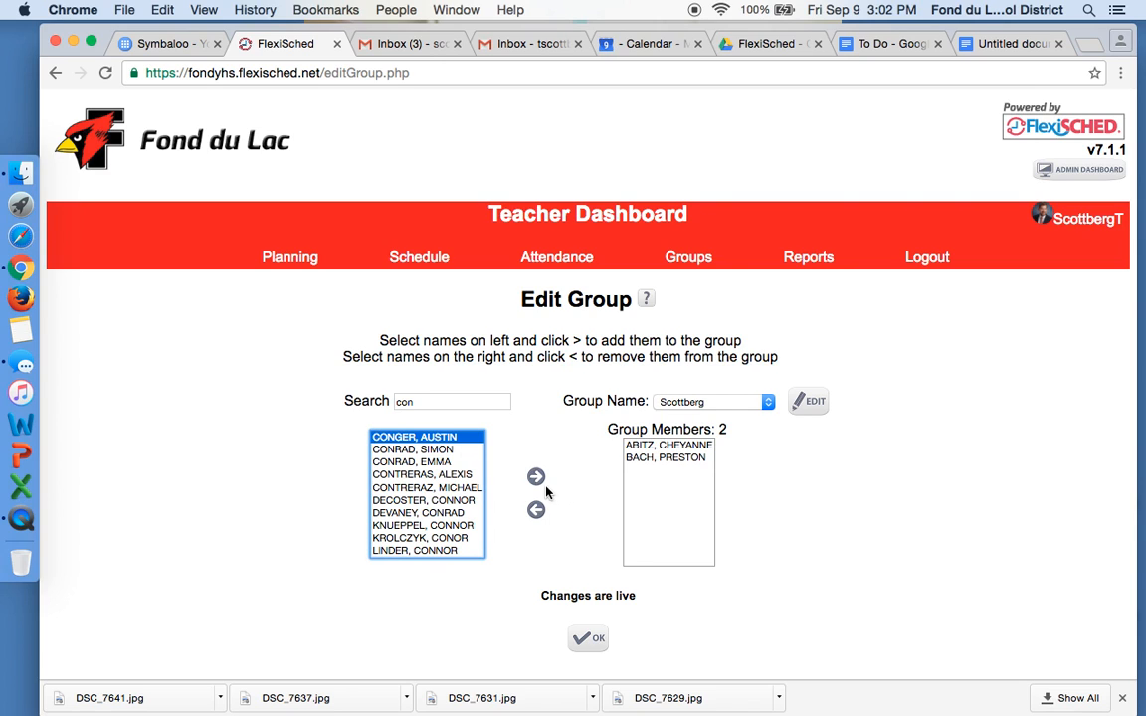
pyautogui.click(539, 479)
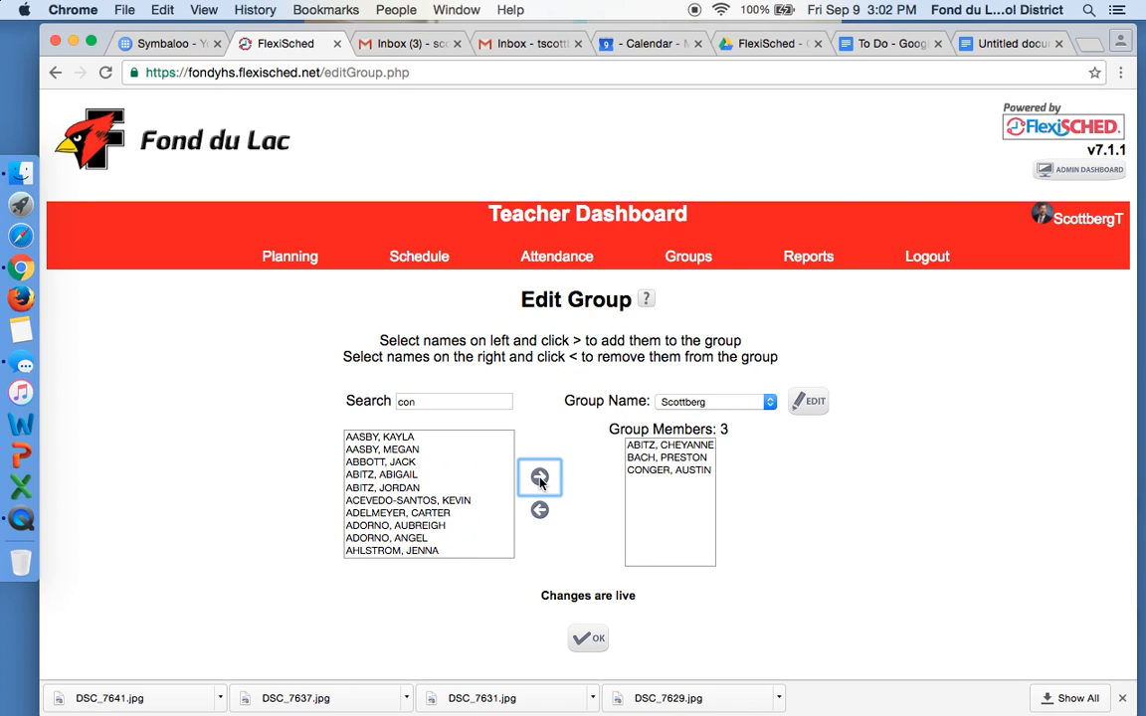
pyautogui.click(588, 642)
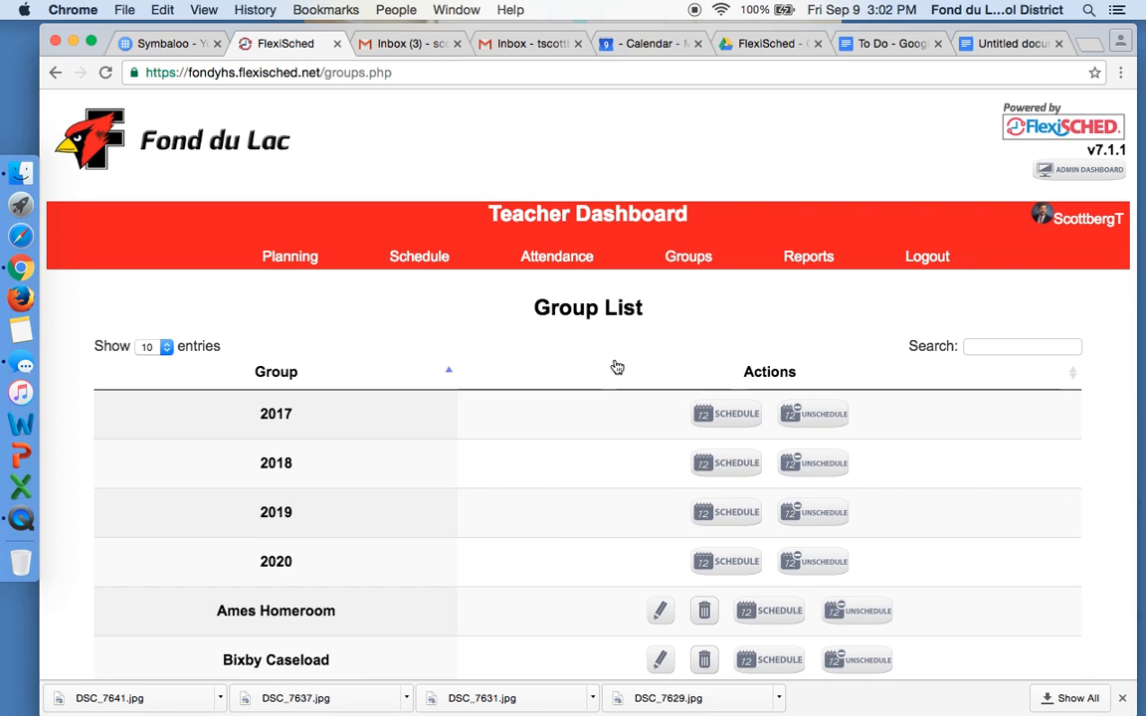
# Find the newly created group on page 2 of the group list and open it for scheduling.
pyautogui.scroll(-5, 594, 409)
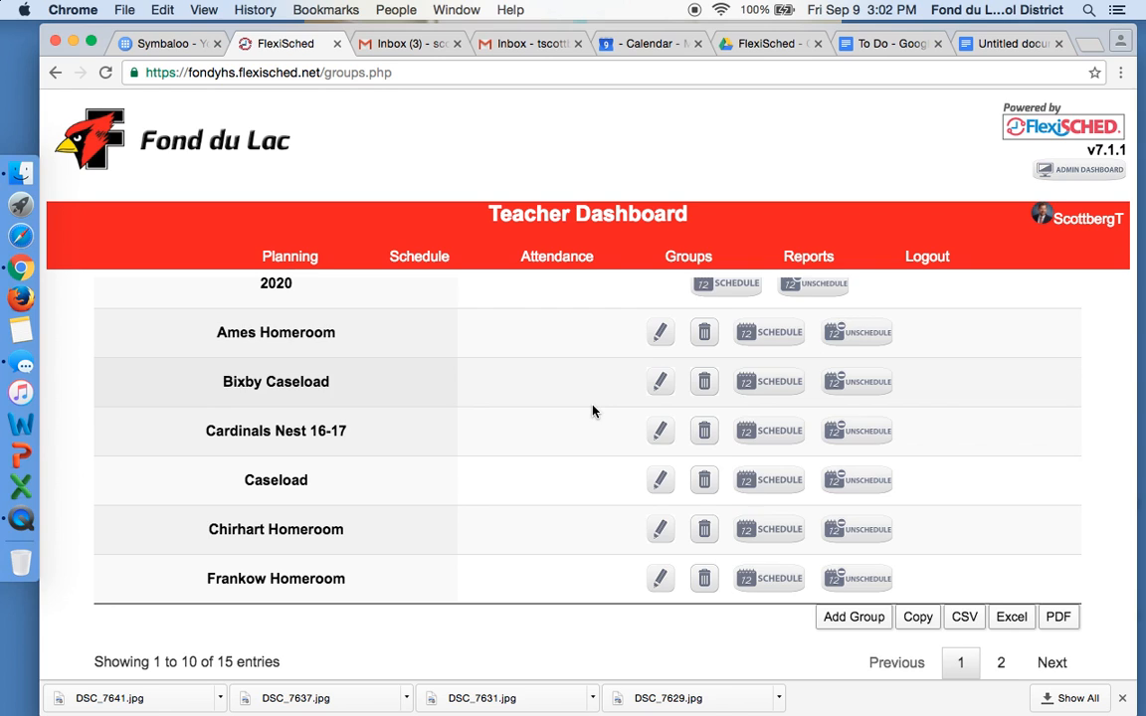
pyautogui.scroll(3, 593, 410)
pyautogui.scroll(-3, 593, 412)
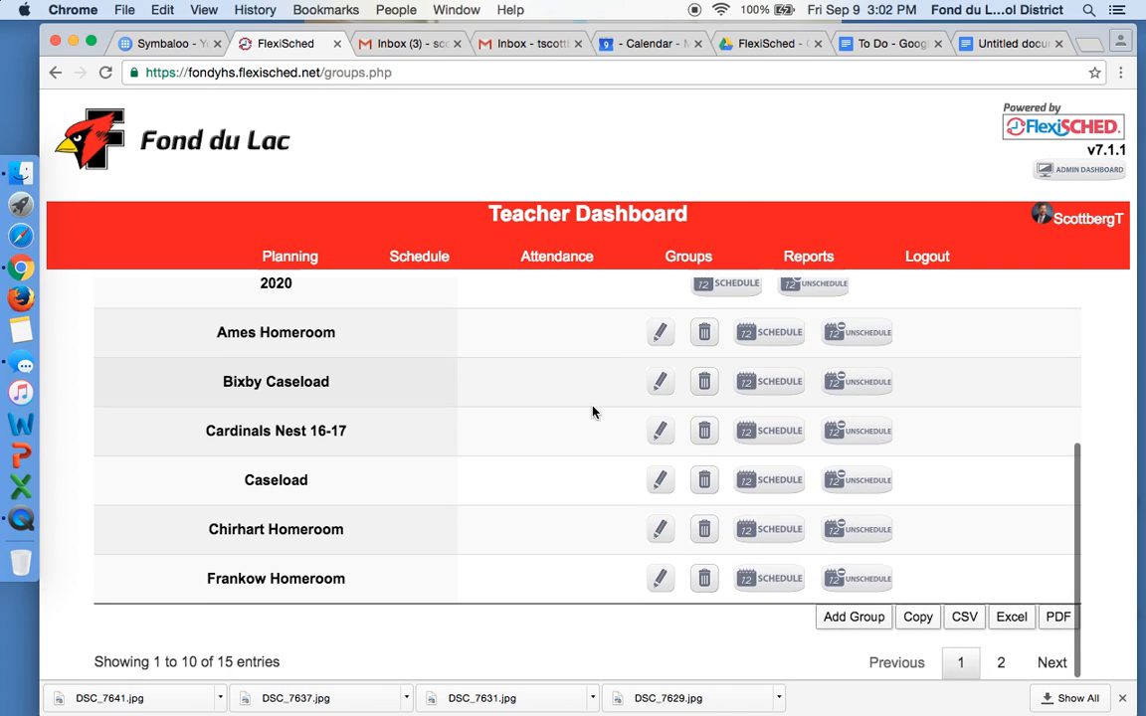
pyautogui.click(1002, 665)
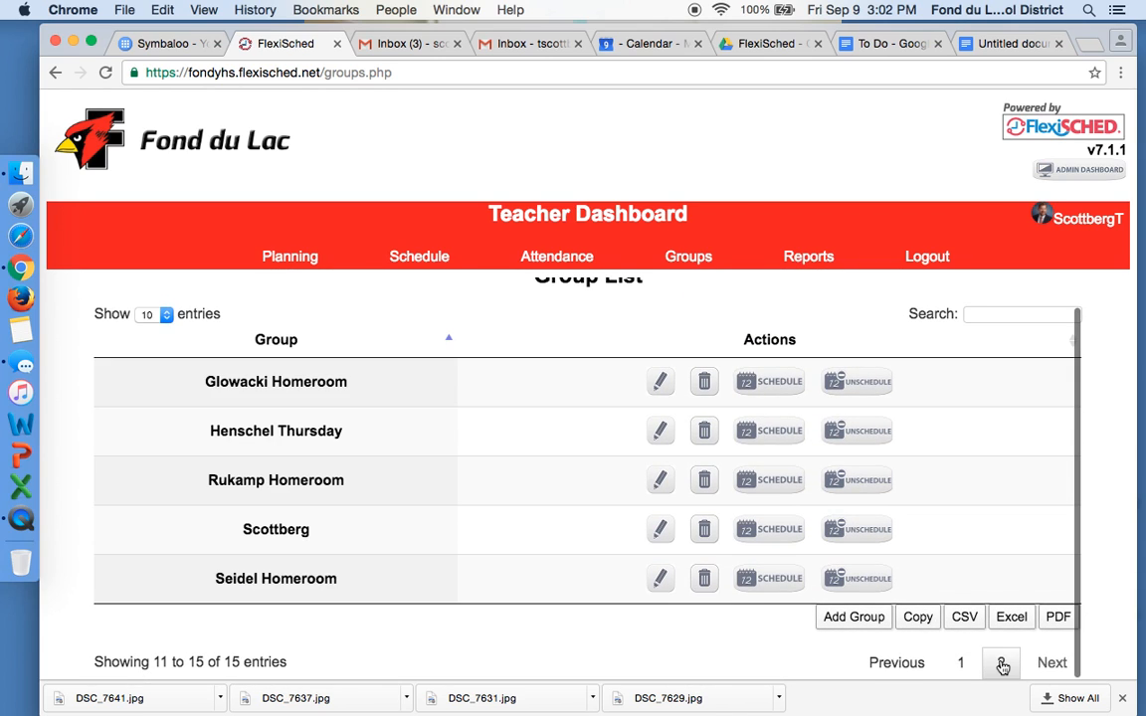
pyautogui.click(768, 529)
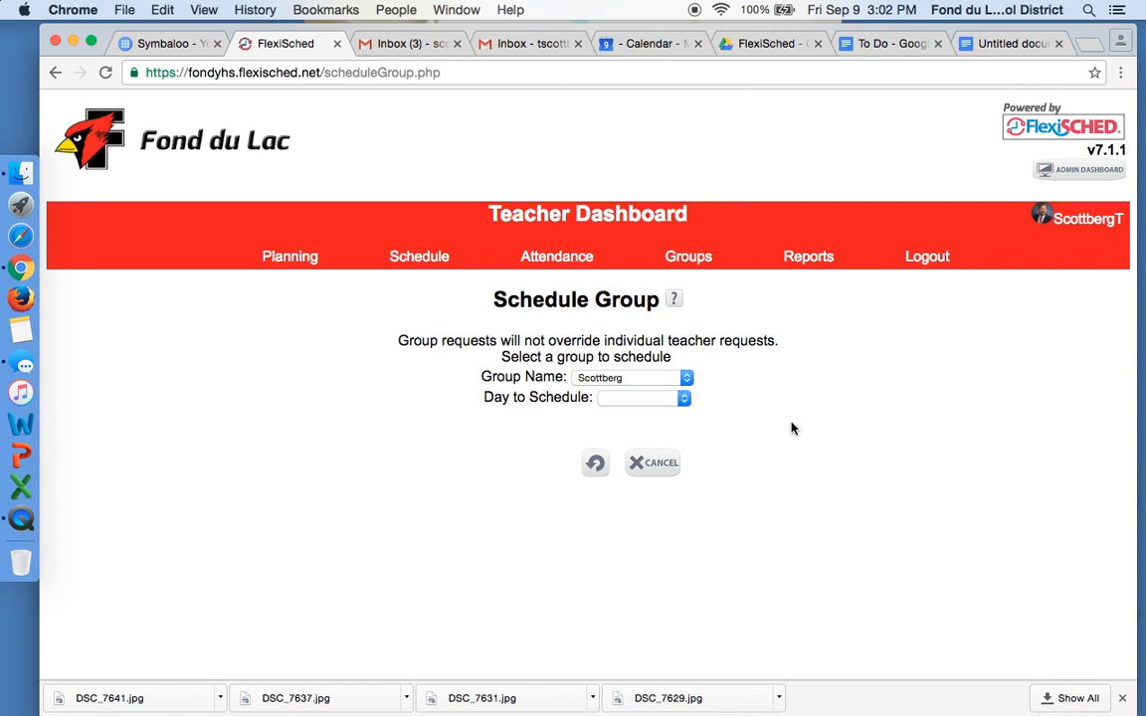
# Schedule the group for 09/16 Period 1 into the ADM Reassessment session.
pyautogui.click(664, 401)
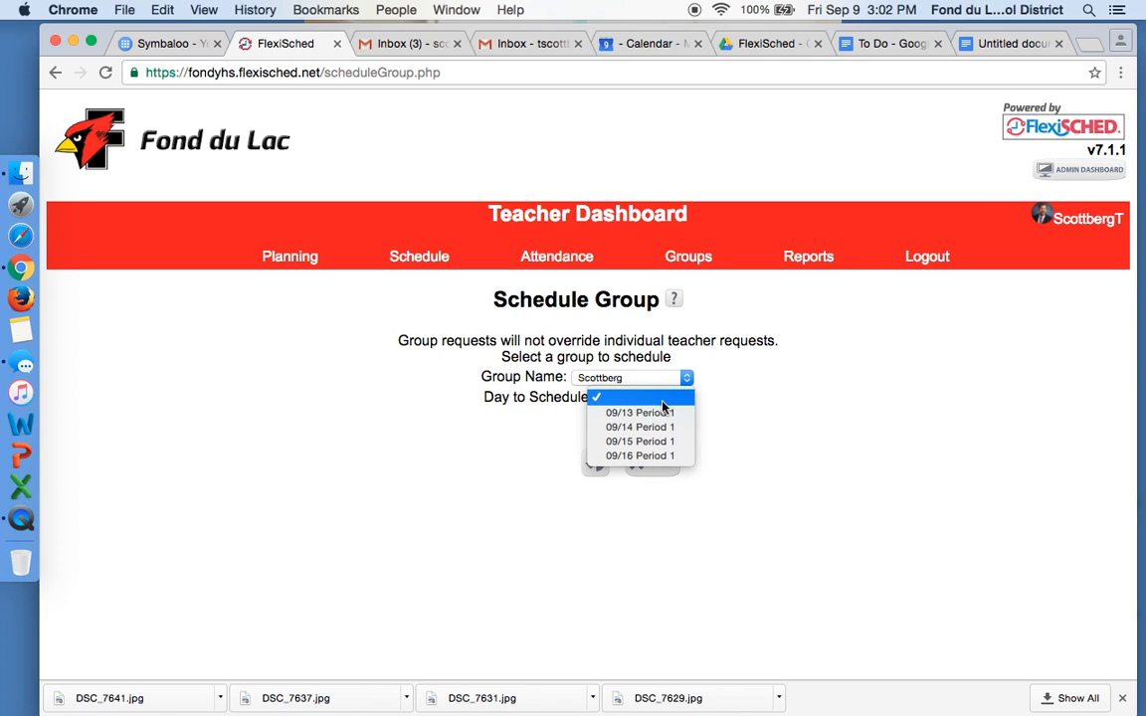
pyautogui.click(689, 383)
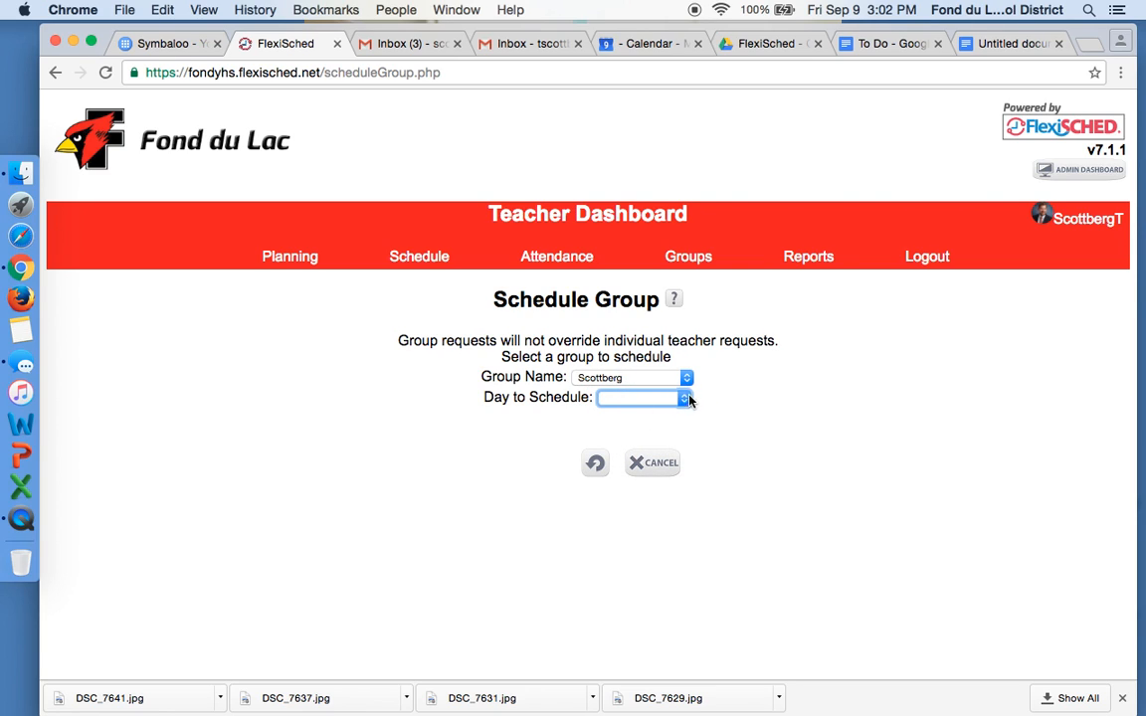
pyautogui.click(690, 398)
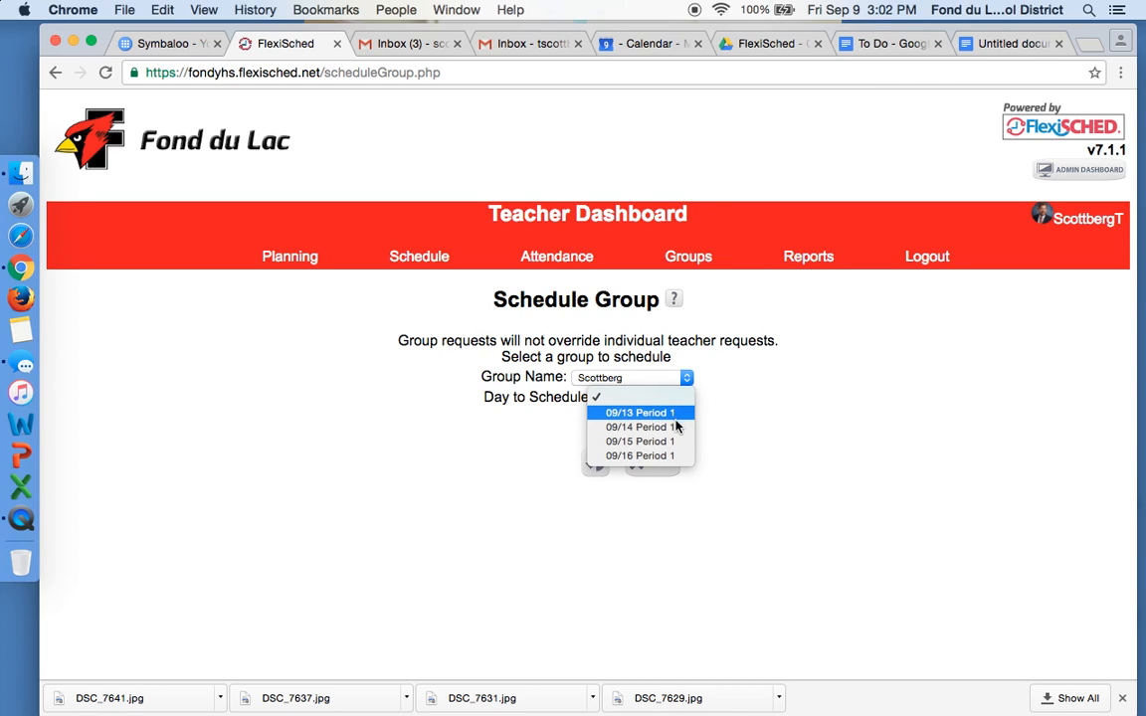
pyautogui.click(674, 456)
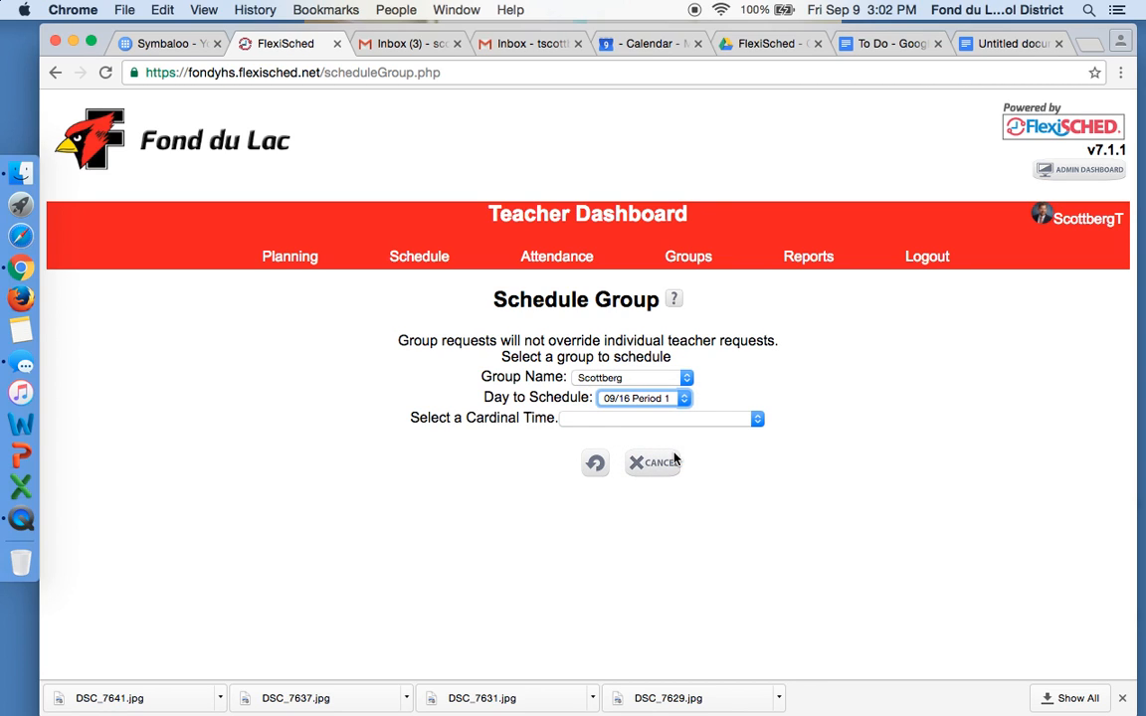
pyautogui.click(721, 418)
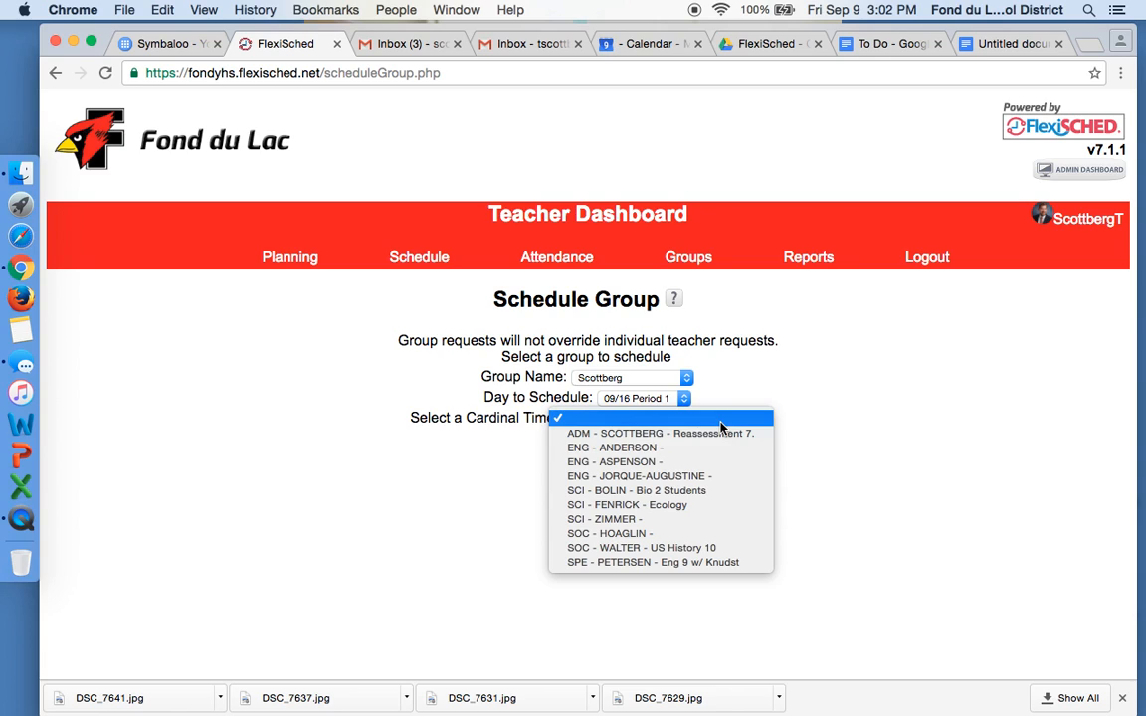
pyautogui.click(722, 435)
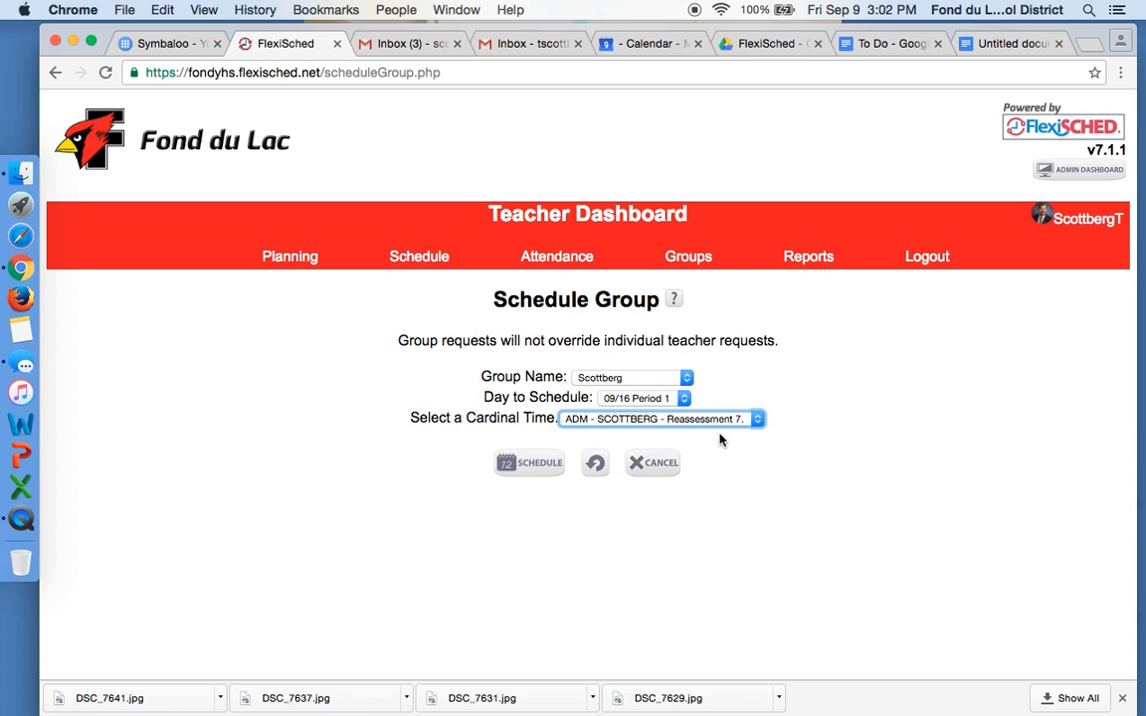
pyautogui.click(528, 465)
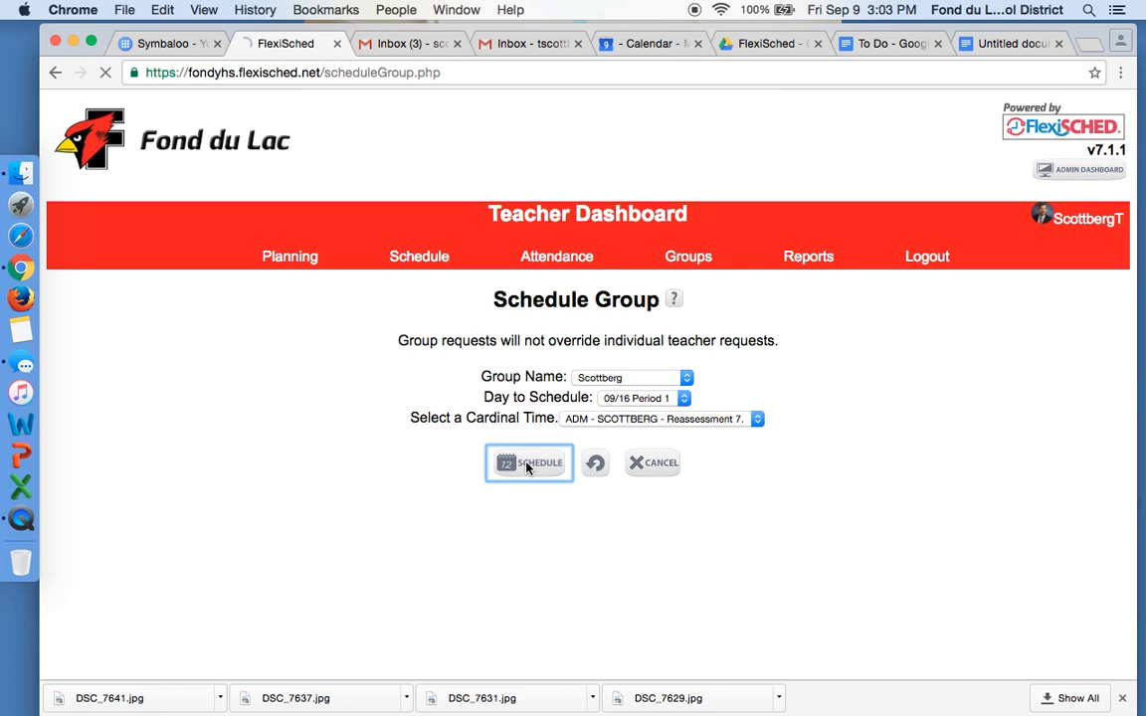
# Search the student schedules by a group member's last name to check the group request on 09/16.
pyautogui.click(440, 286)
pyautogui.click(641, 345)
pyautogui.write('bach')
pyautogui.press('Return')
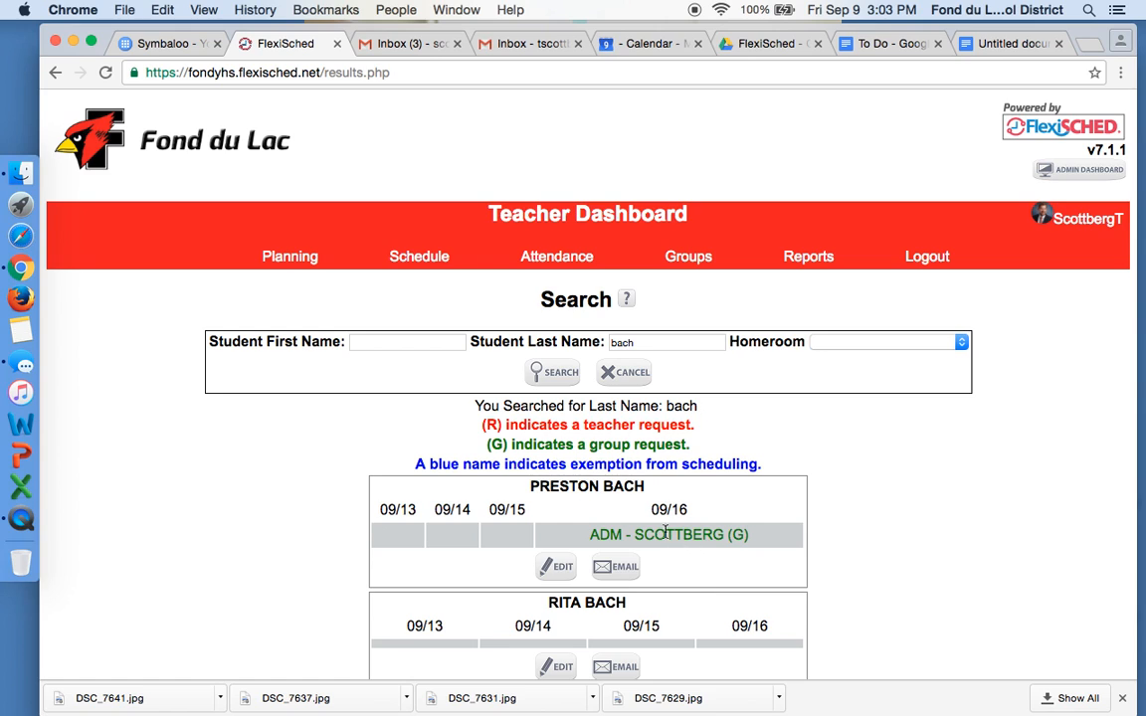
# Find the newly created group on page 2 of the group list and unschedule it for 09/13 Period 1.
pyautogui.click(693, 260)
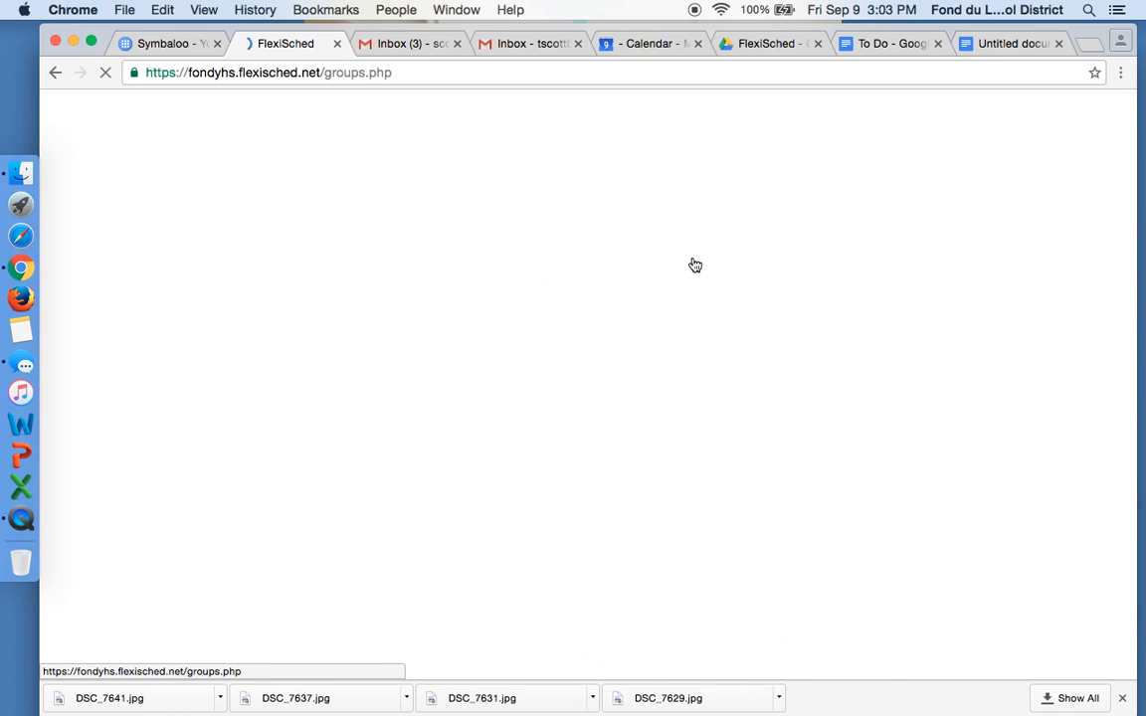
pyautogui.scroll(-3, 604, 501)
pyautogui.scroll(-2, 604, 502)
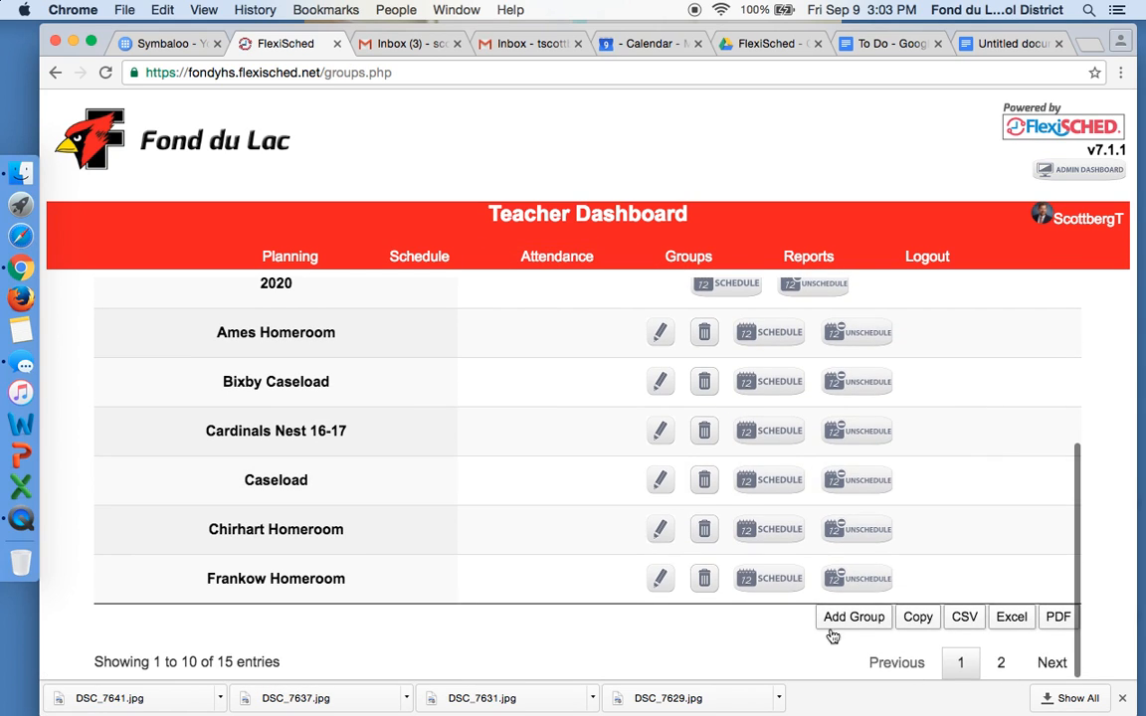
pyautogui.click(999, 661)
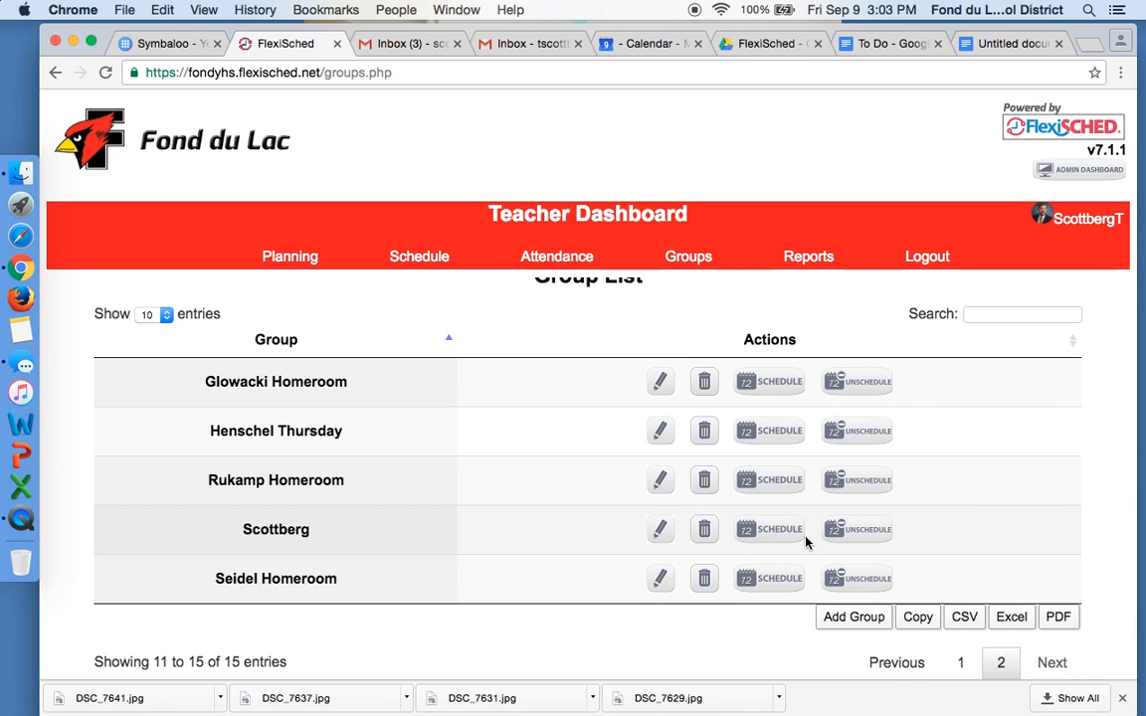
pyautogui.click(856, 538)
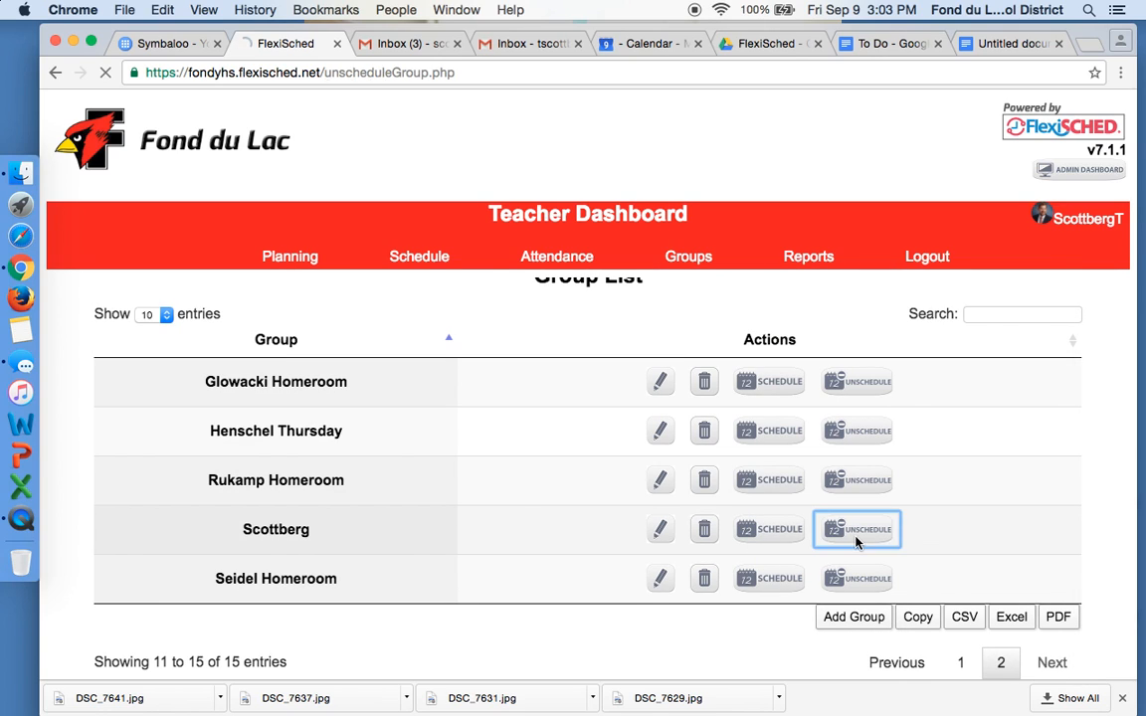
pyautogui.click(676, 338)
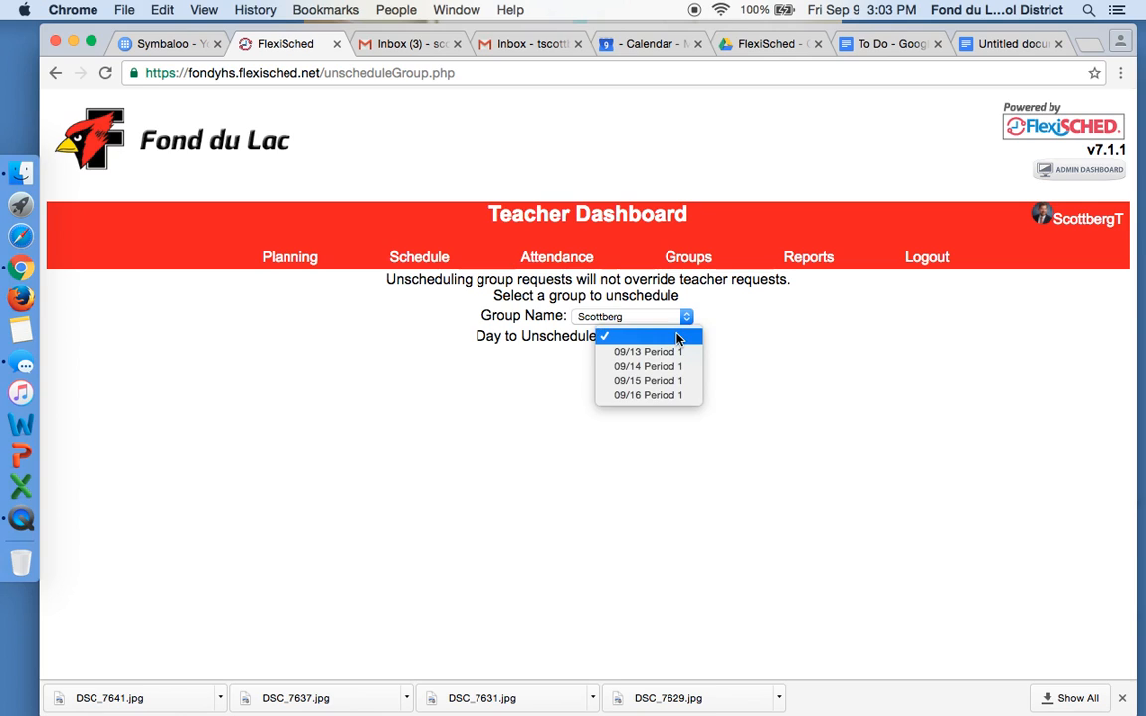
pyautogui.click(677, 351)
pyautogui.click(590, 367)
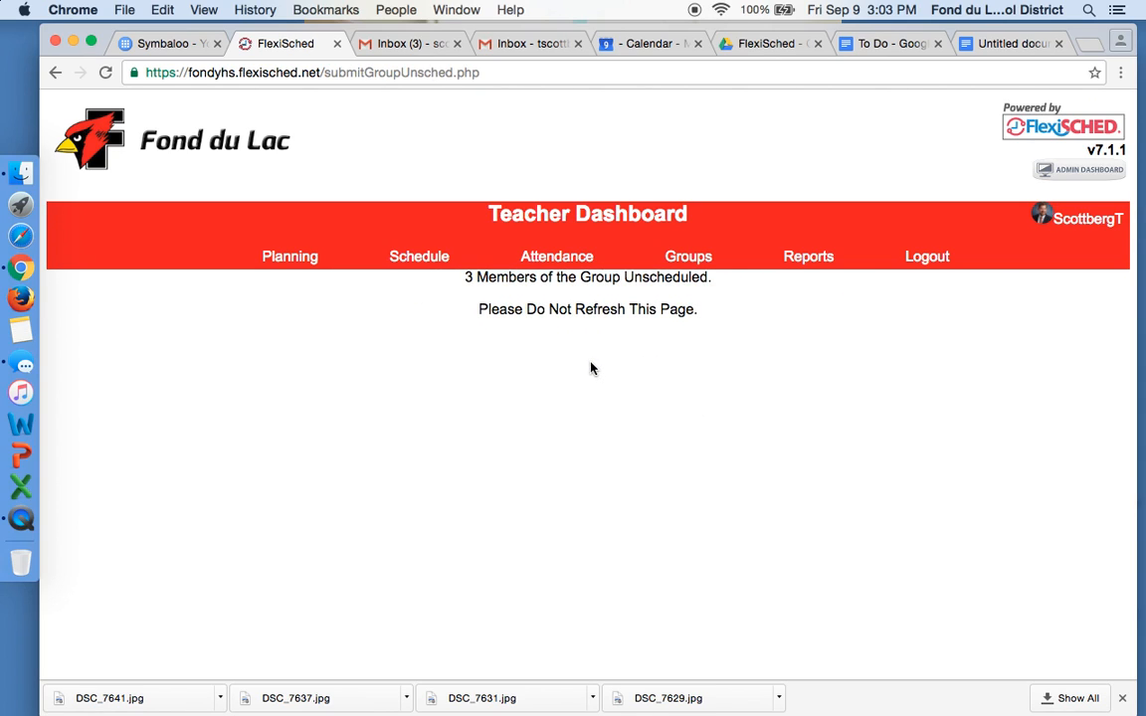
# Look up the same group member's schedule by last name to check the effect of the 09/13 unscheduling.
pyautogui.moveTo(419, 257)
pyautogui.click(423, 283)
pyautogui.click(636, 341)
pyautogui.write('bach')
pyautogui.press('Return')
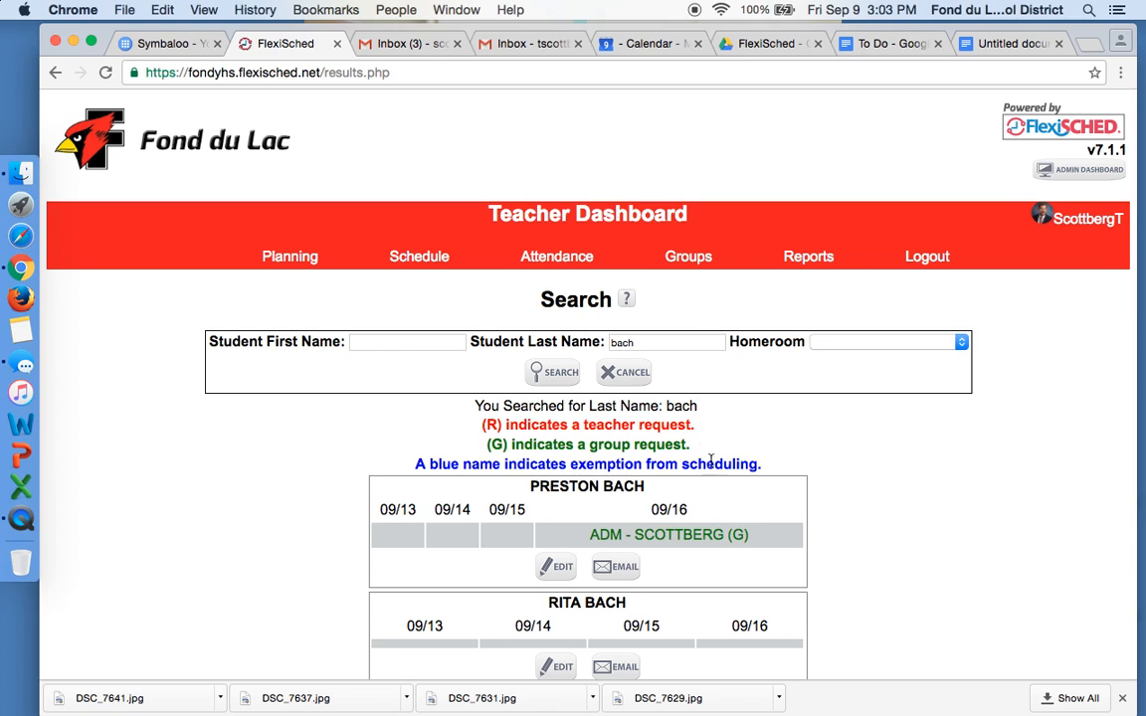
# Find the newly created group on page 2 of the group list and unschedule it for 09/16 Period 1.
pyautogui.click(688, 257)
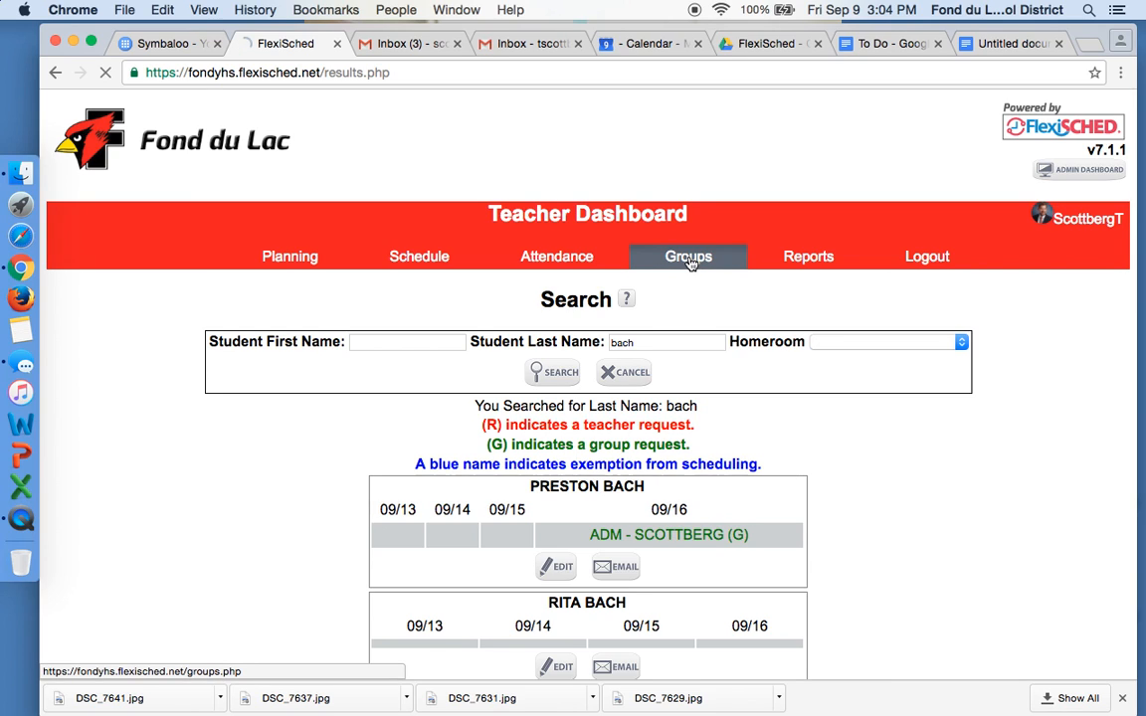
pyautogui.scroll(-3, 735, 470)
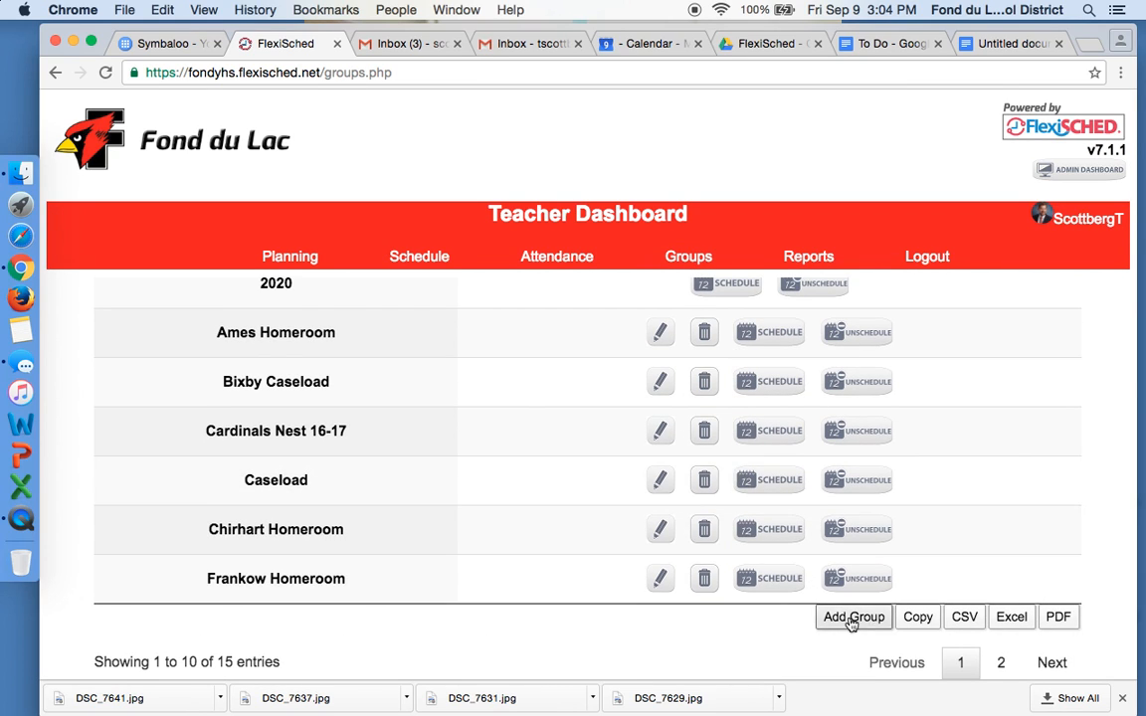
pyautogui.click(1001, 663)
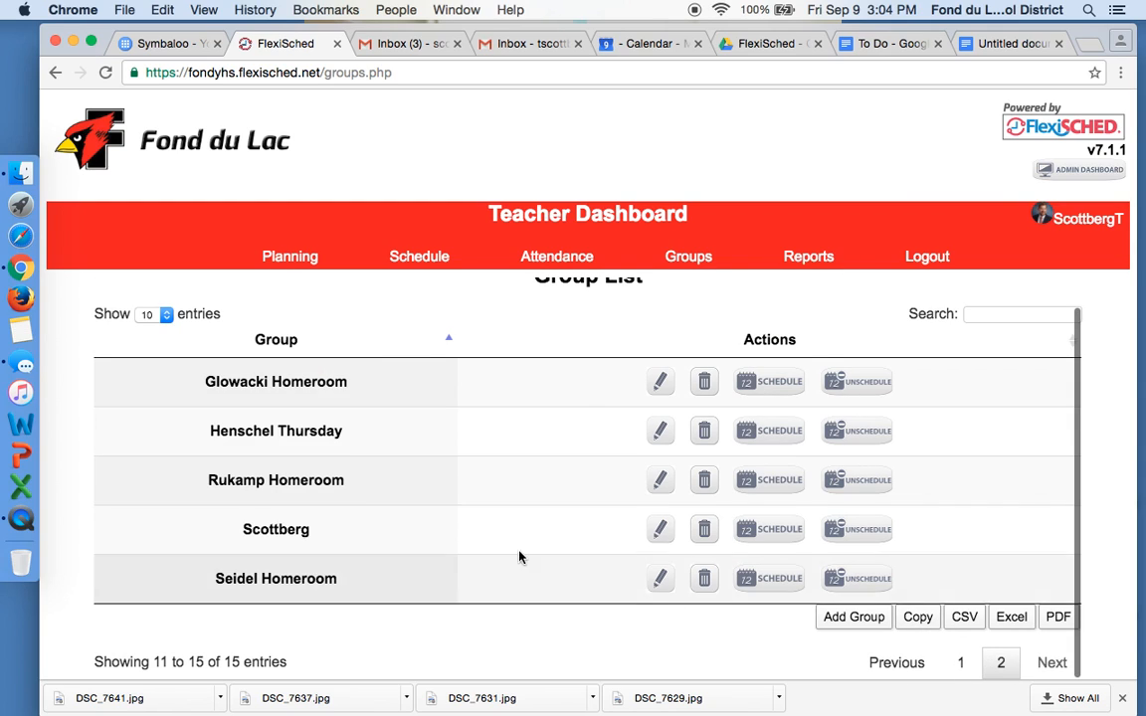
pyautogui.click(836, 531)
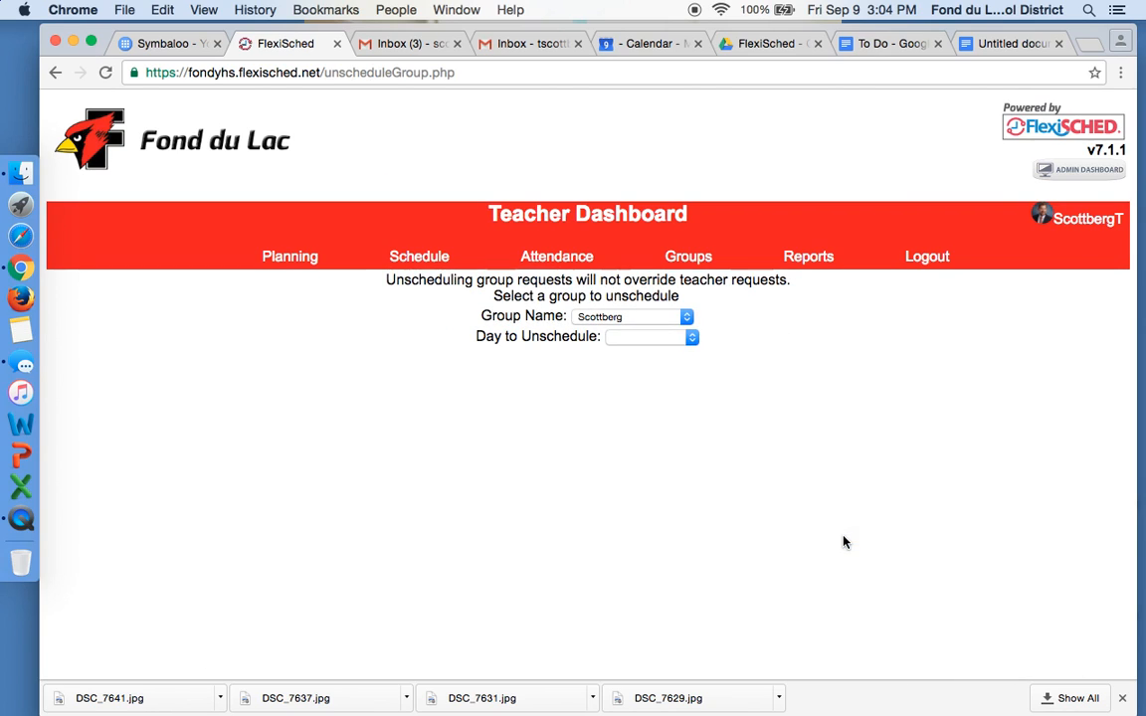
pyautogui.click(657, 337)
pyautogui.click(668, 396)
pyautogui.click(590, 368)
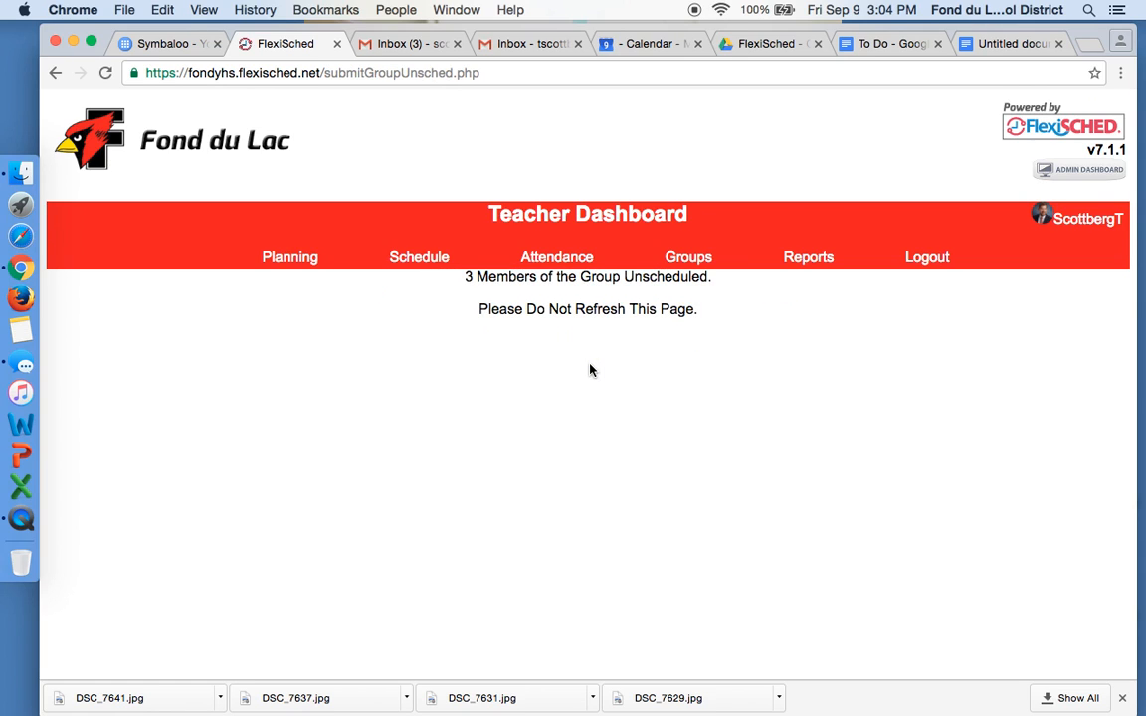
# Search the student schedules by the group member's last name to check 09/16 after unscheduling the group.
pyautogui.moveTo(422, 256)
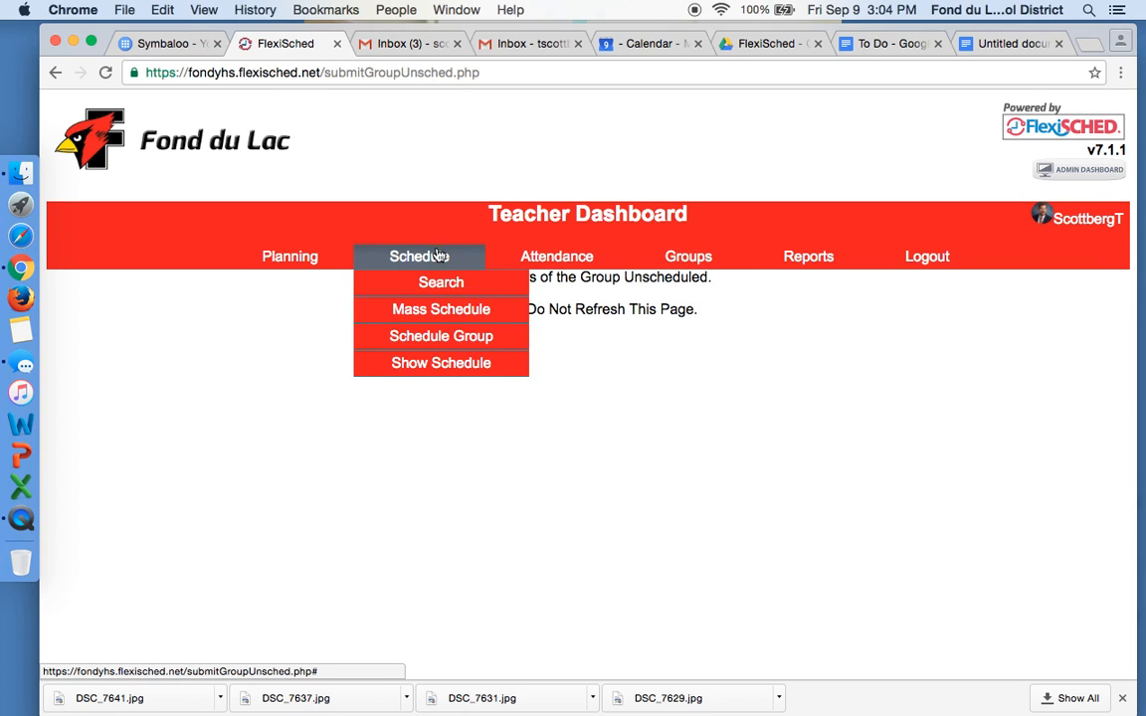
pyautogui.click(440, 281)
pyautogui.click(629, 338)
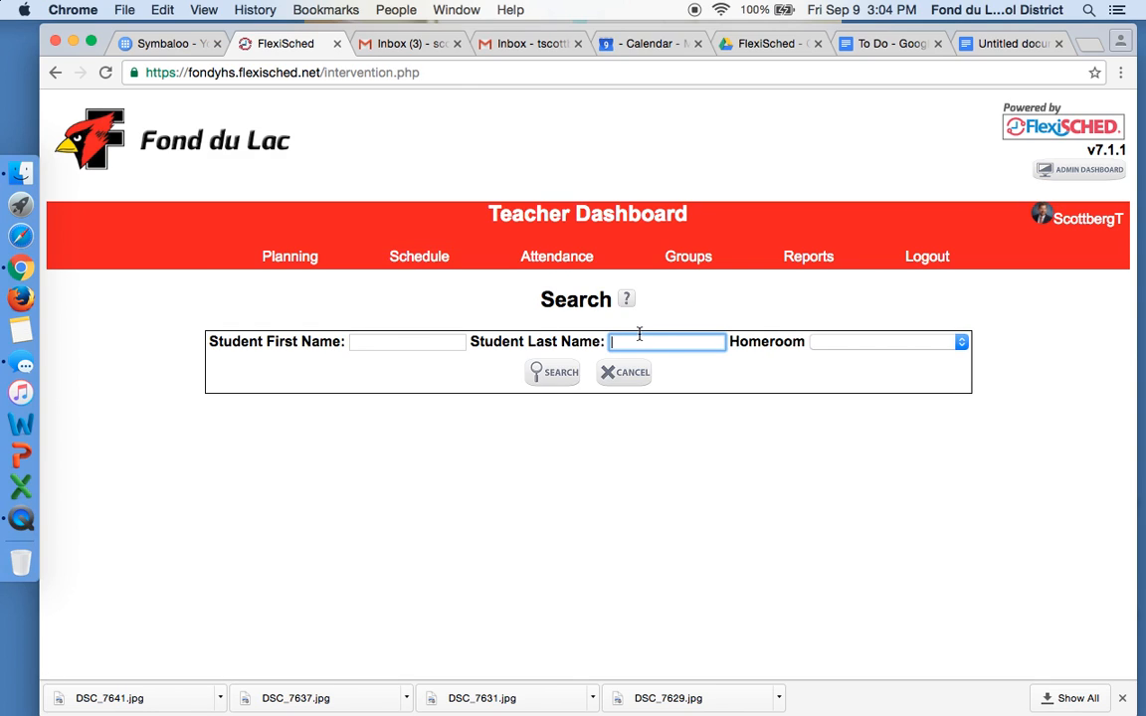
pyautogui.write('bach')
pyautogui.press('Return')
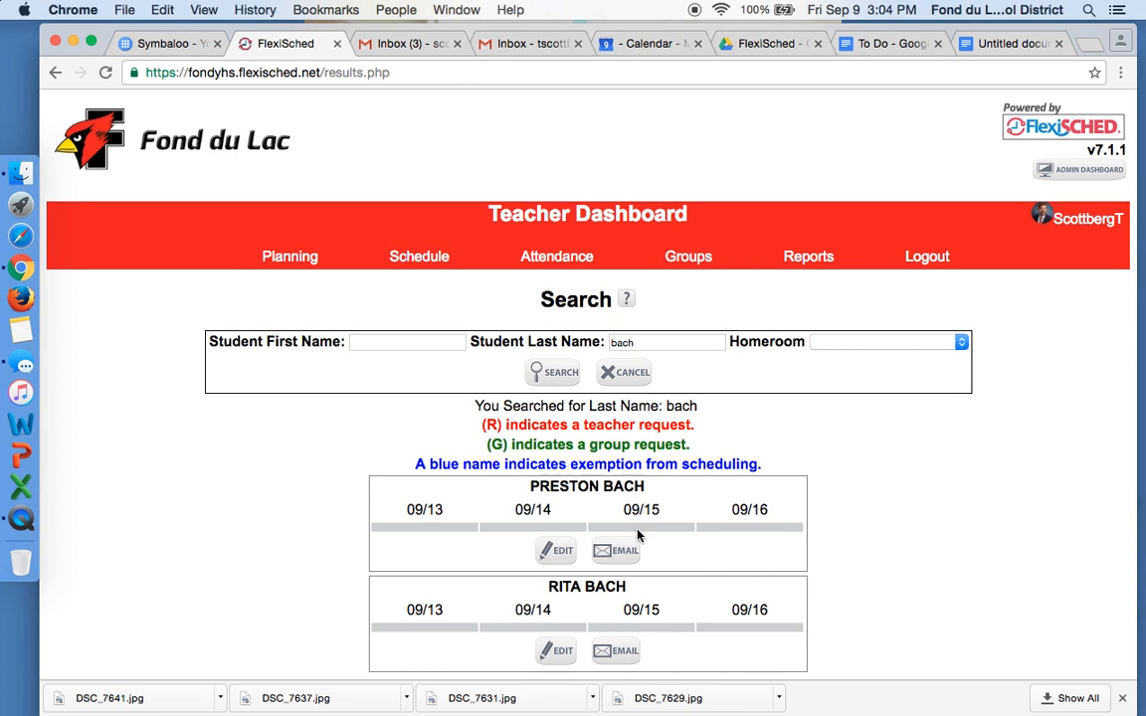